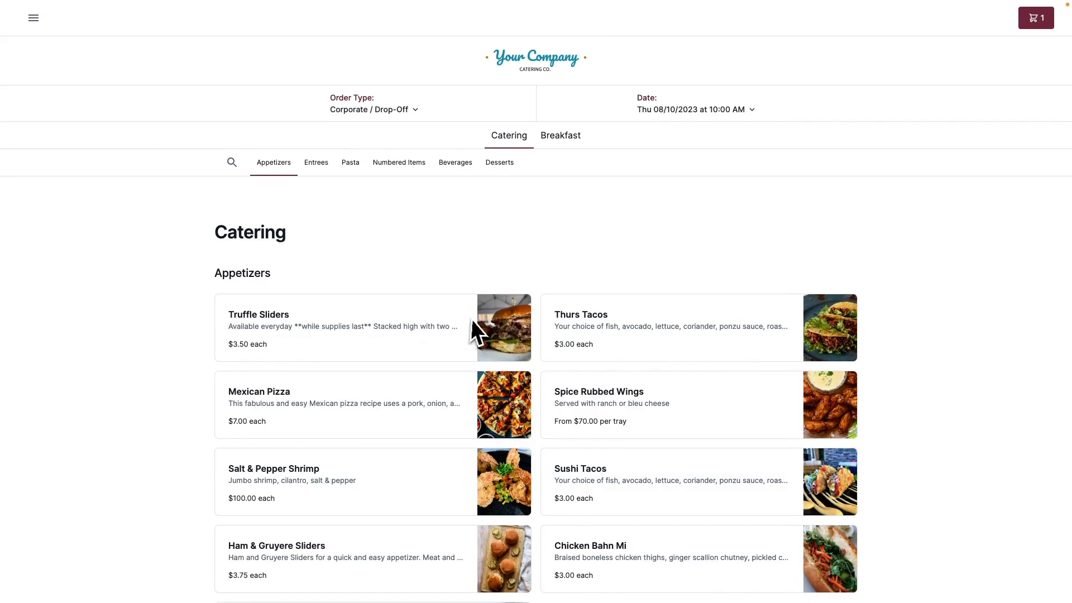
# Review the availability times of the Breakfast menu and of the Desserts category in the Catering menu.
pyautogui.click(565, 140)
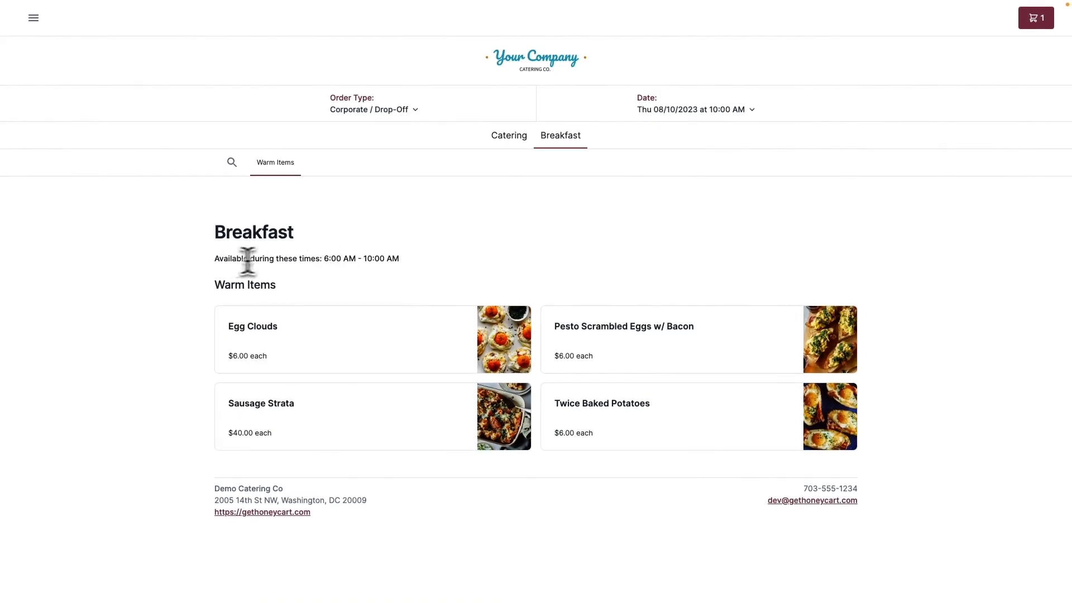
pyautogui.moveTo(325, 259); pyautogui.dragTo(425, 265)
pyautogui.click(425, 265)
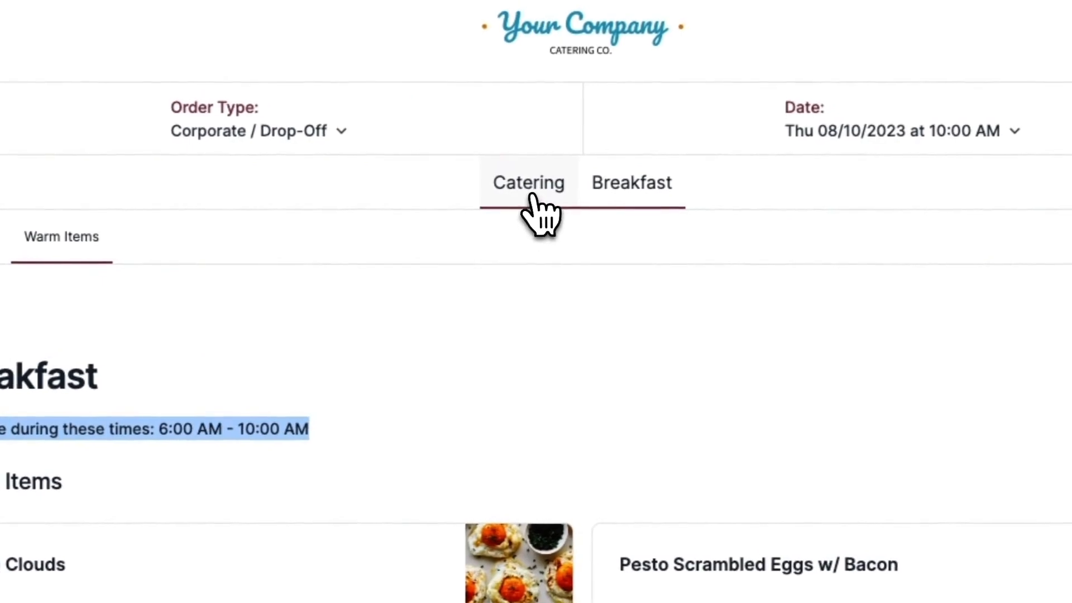
pyautogui.click(527, 193)
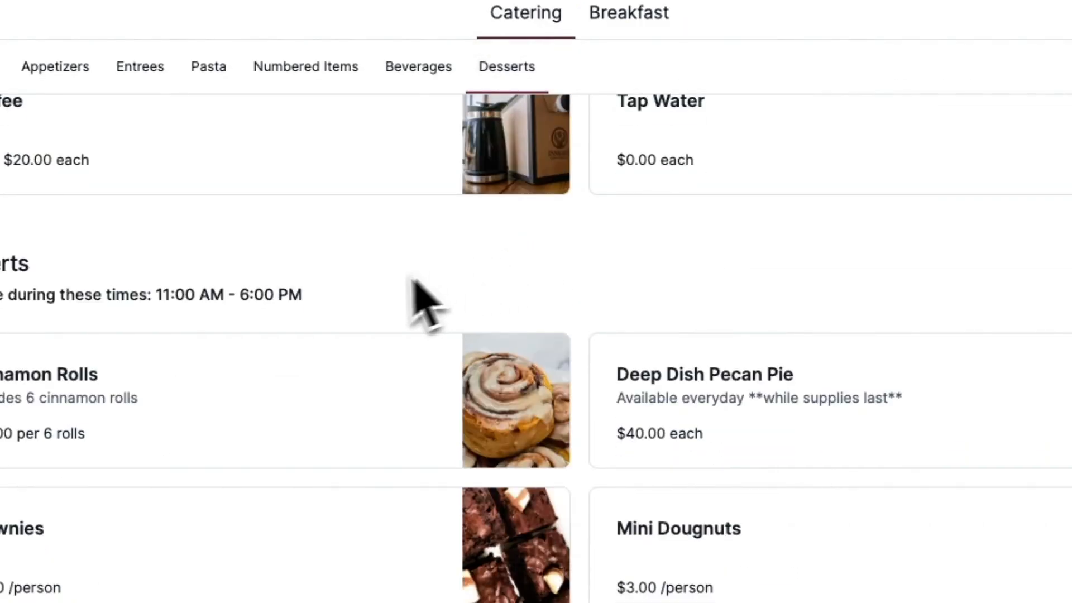
pyautogui.moveTo(156, 294); pyautogui.dragTo(347, 320)
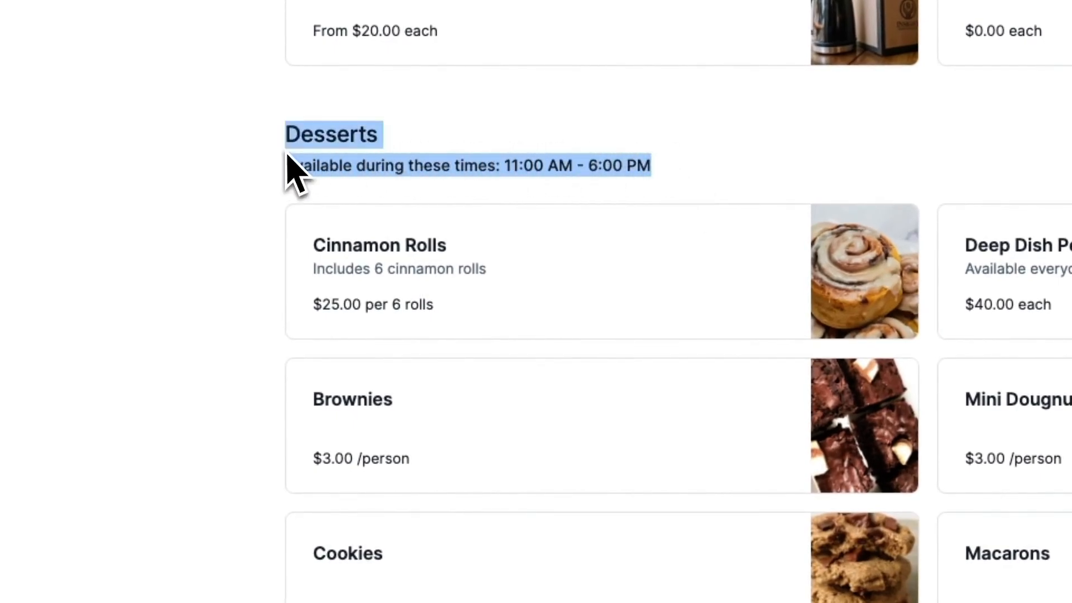
# Check the Coffee item's availability times under Beverages and add one Large coffee to the order.
pyautogui.scroll(5, 281, 170)
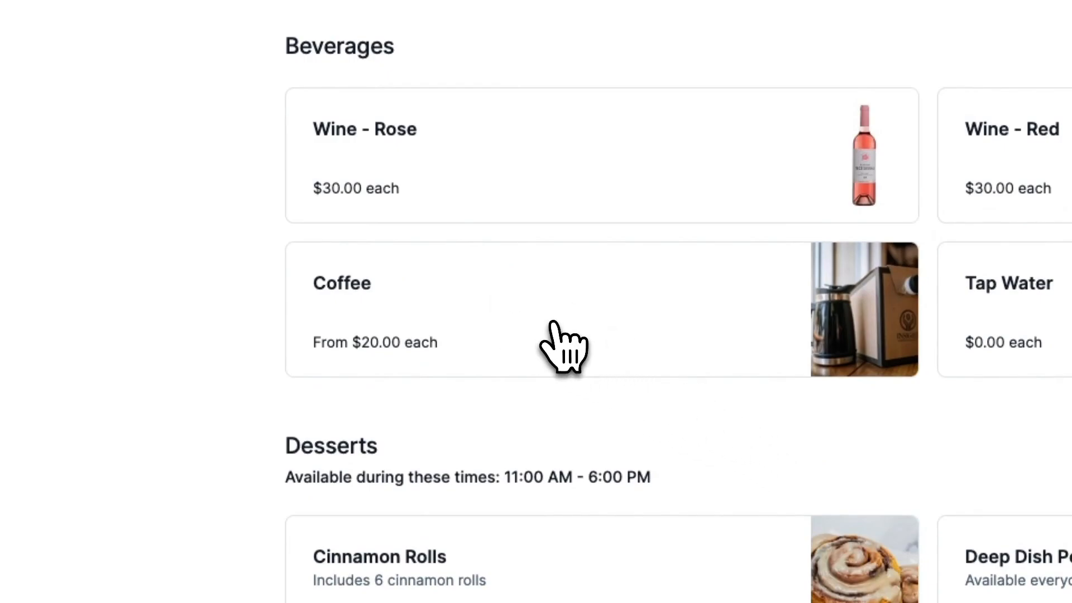
pyautogui.click(561, 341)
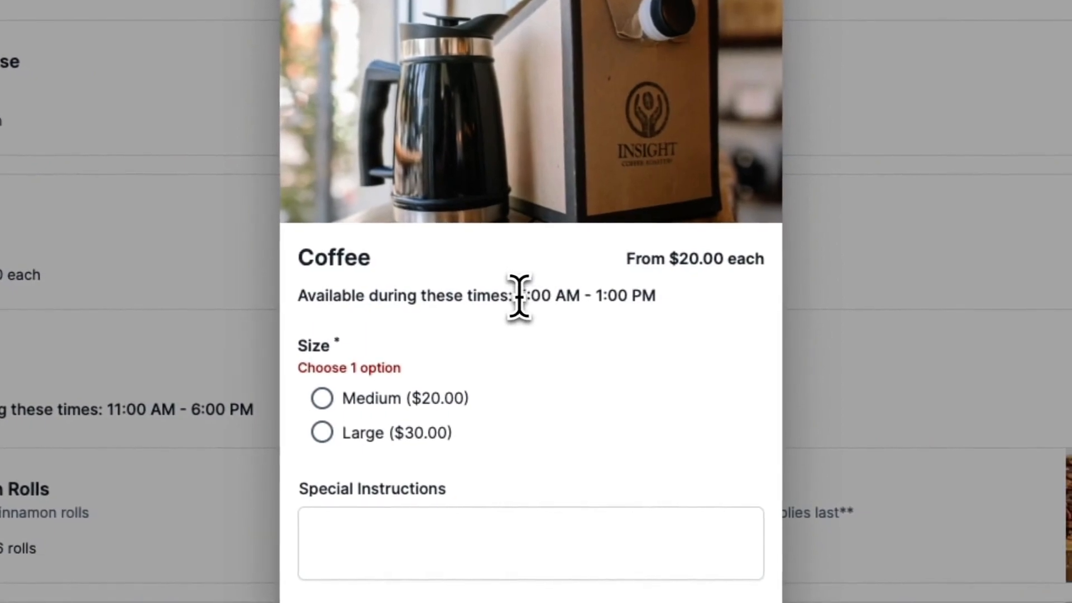
pyautogui.moveTo(914, 362); pyautogui.dragTo(1022, 364)
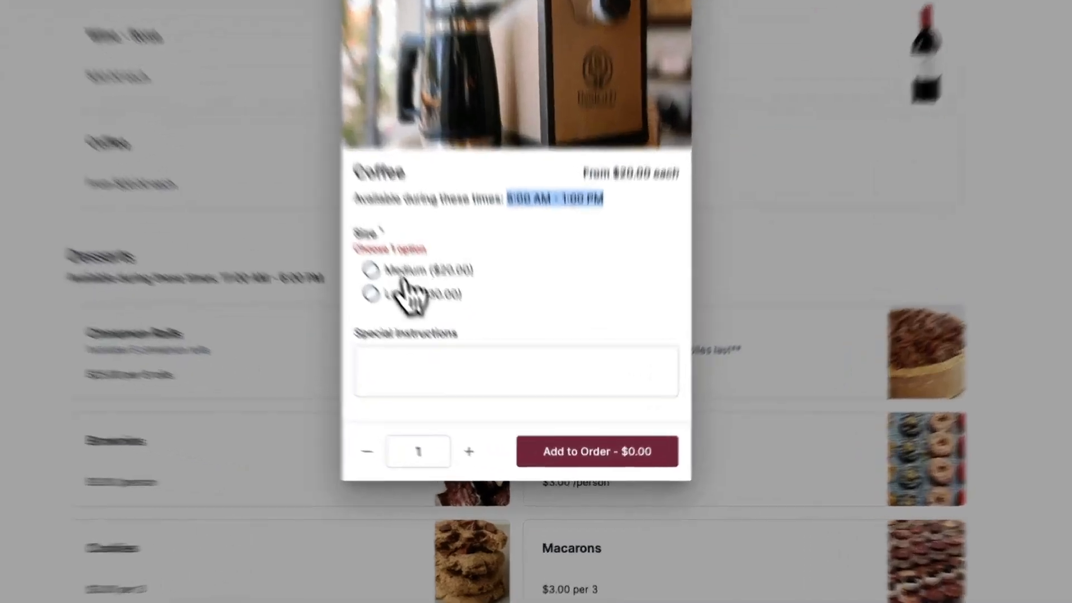
pyautogui.click(449, 358)
pyautogui.click(583, 474)
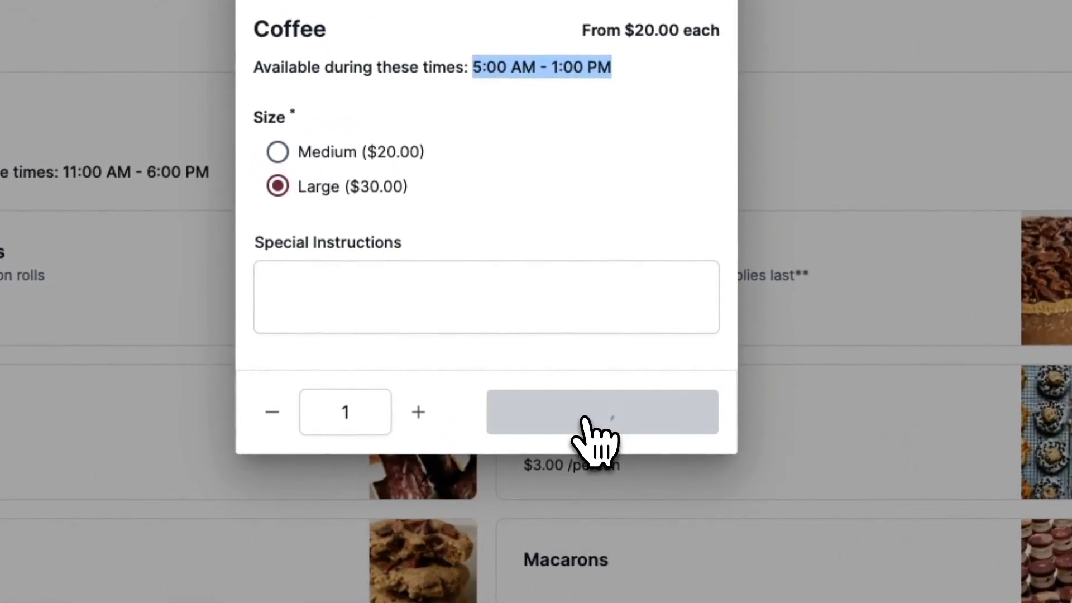
# Add 10 Egg Clouds and 10 Twice Baked Potatoes from the Breakfast menu to the order.
pyautogui.scroll(20, 645, 249)
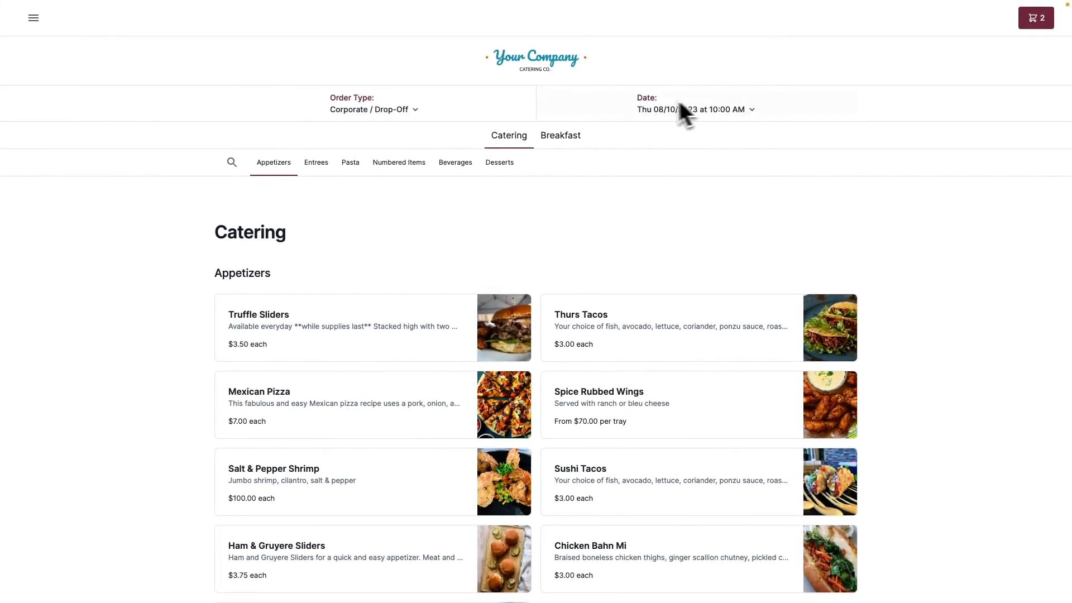
pyautogui.click(560, 135)
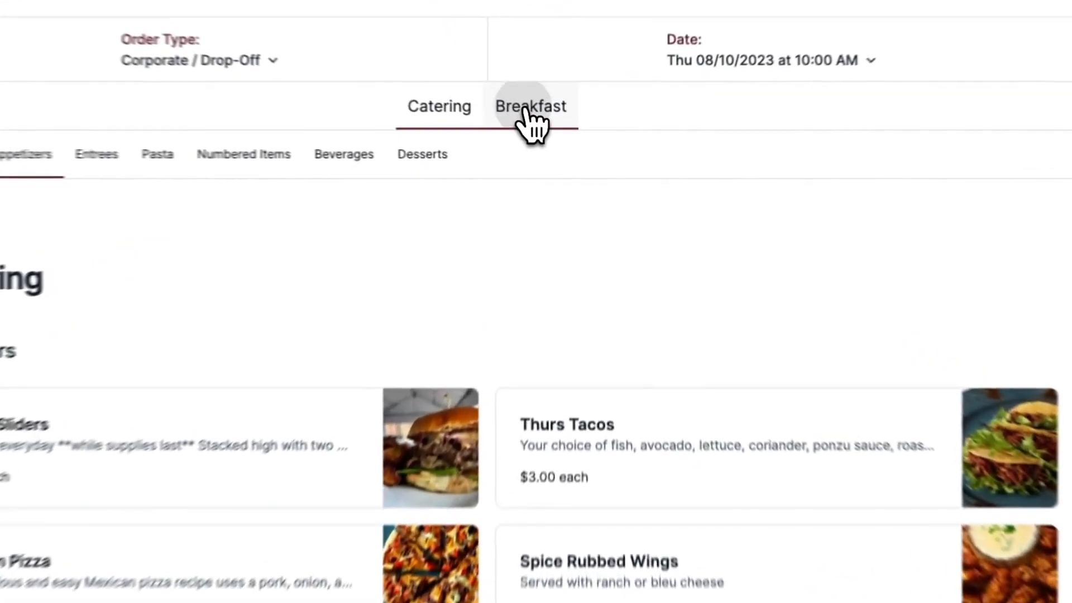
pyautogui.click(236, 306)
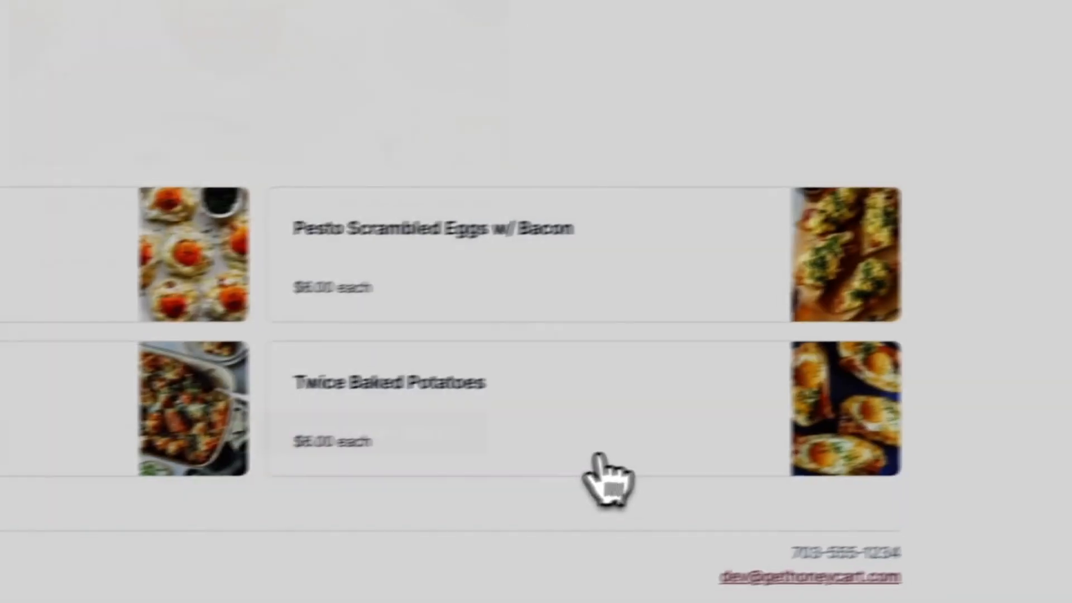
pyautogui.click(605, 479)
pyautogui.click(293, 446)
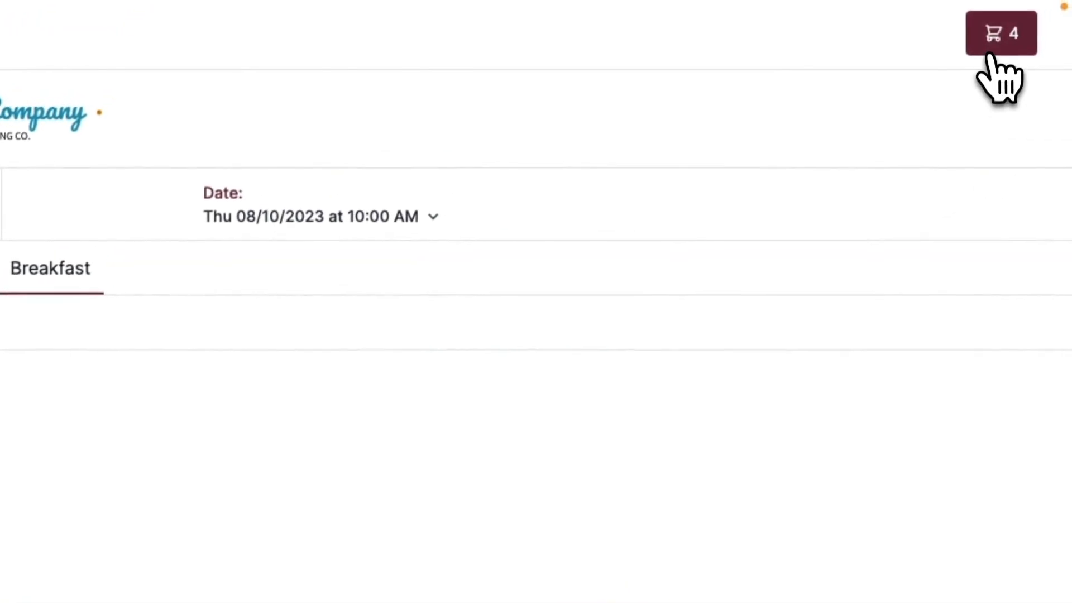
# Set the order time to 12:00 PM on Thu 08/10/2023 and check the availability of the breakfast items in the cart.
pyautogui.click(989, 54)
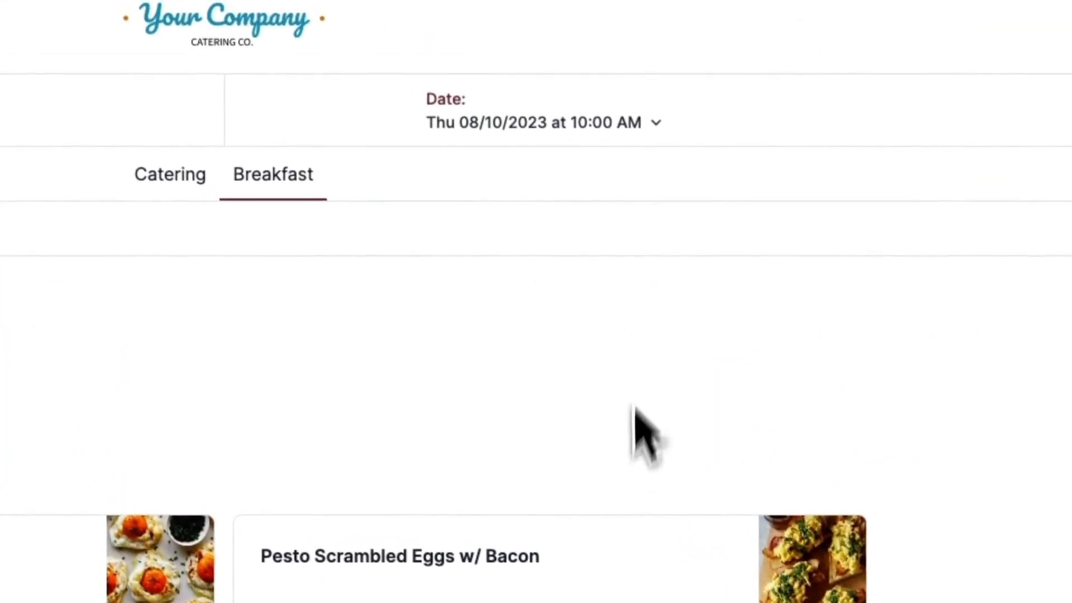
pyautogui.click(565, 132)
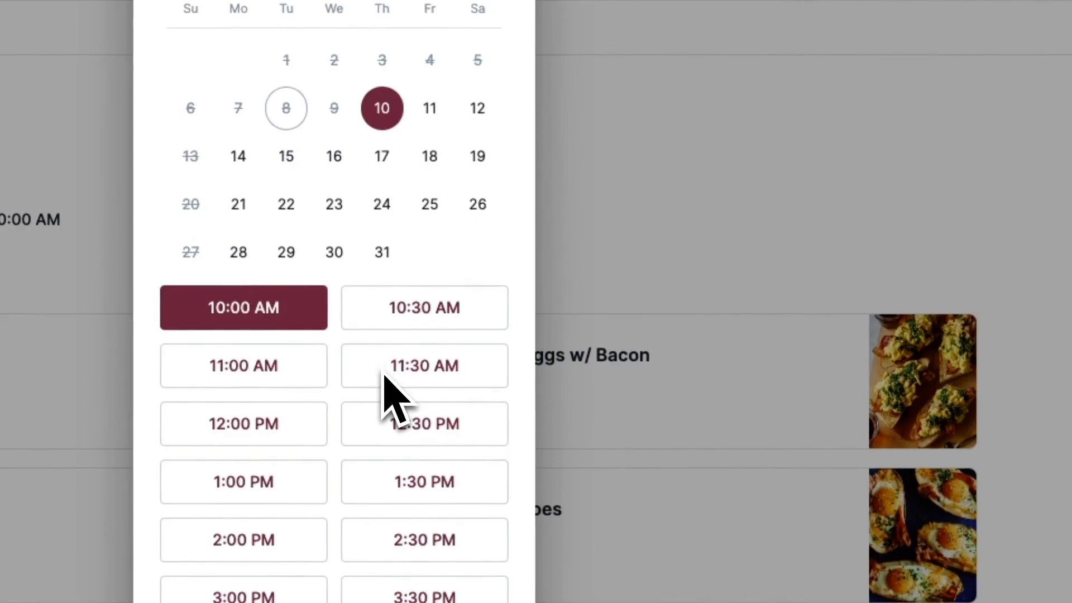
pyautogui.click(294, 423)
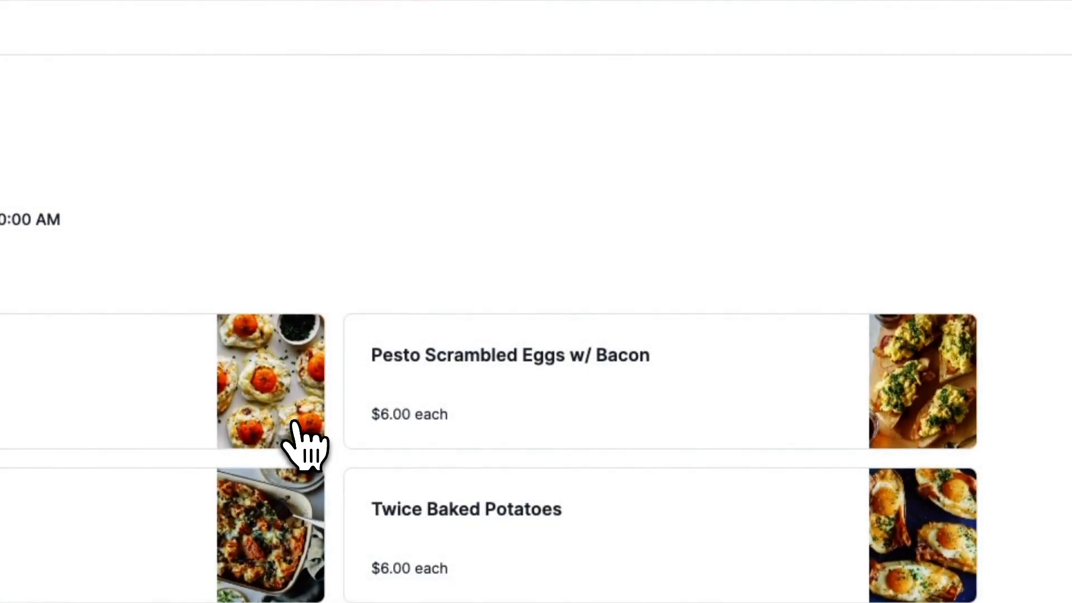
pyautogui.click(1015, 33)
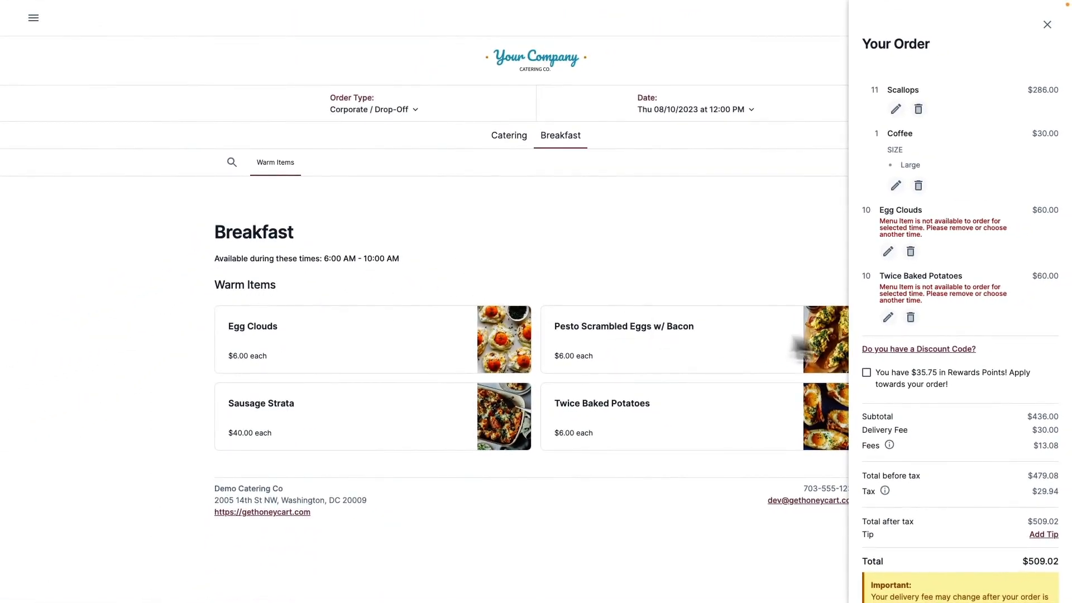
pyautogui.moveTo(879, 221); pyautogui.dragTo(952, 246)
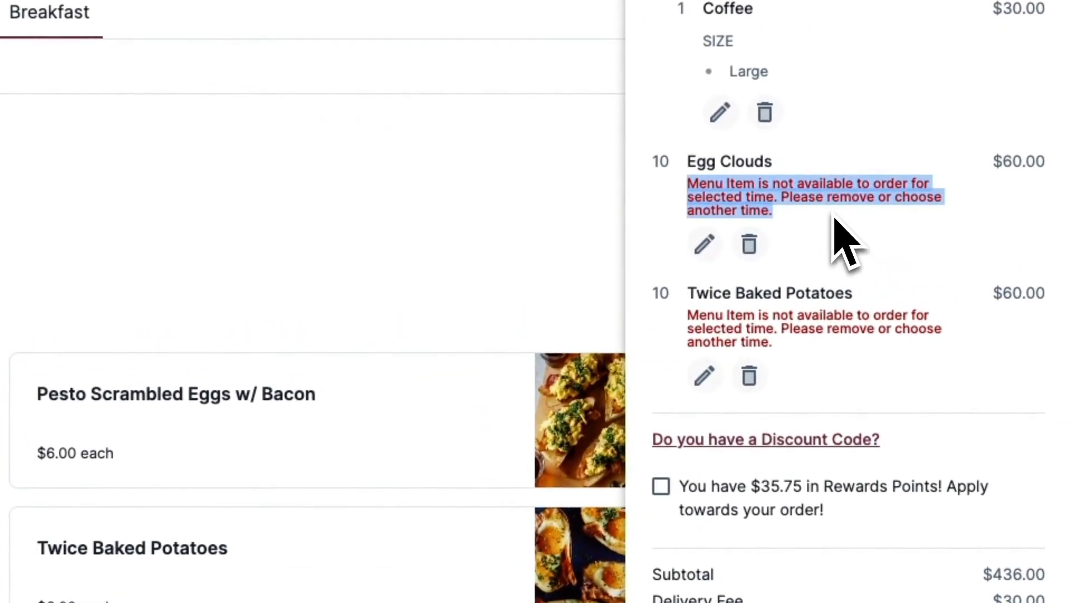
# Set the order time to 11:00 AM on the same day and review the cart again.
pyautogui.click(693, 155)
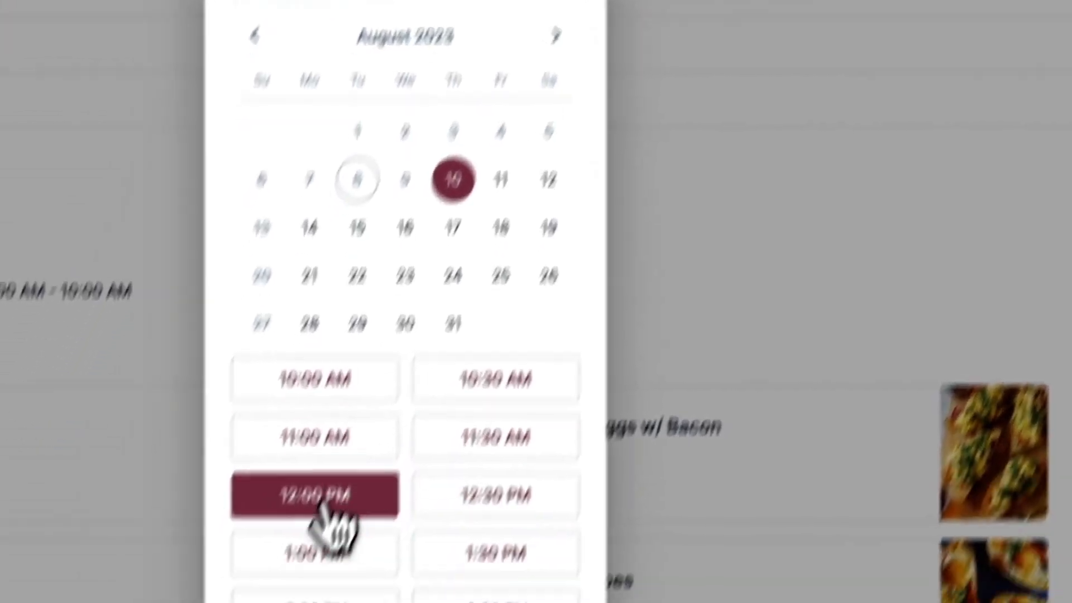
pyautogui.click(327, 520)
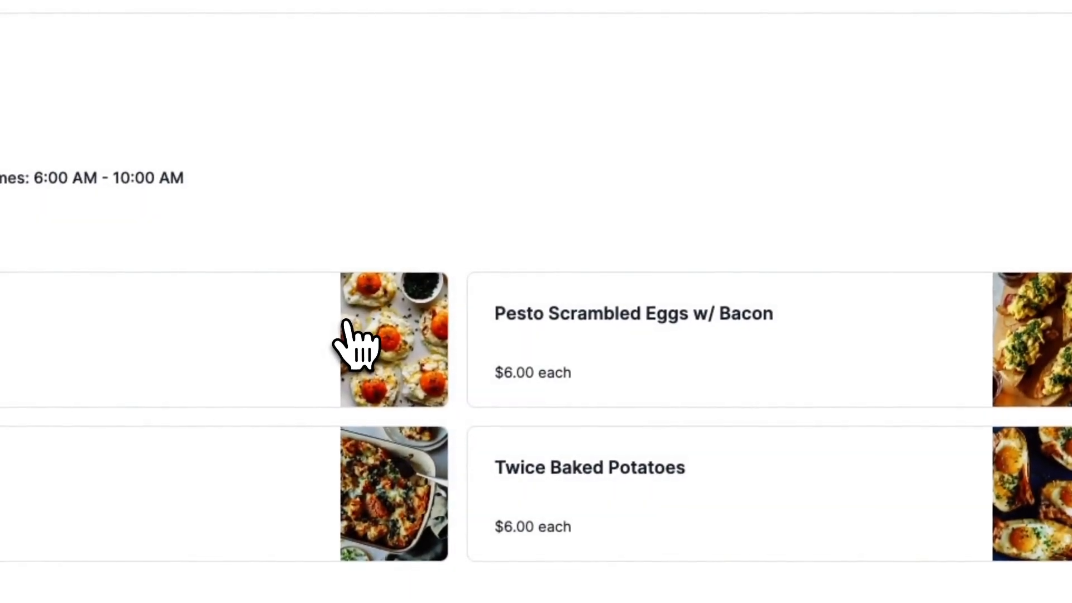
pyautogui.click(1025, 35)
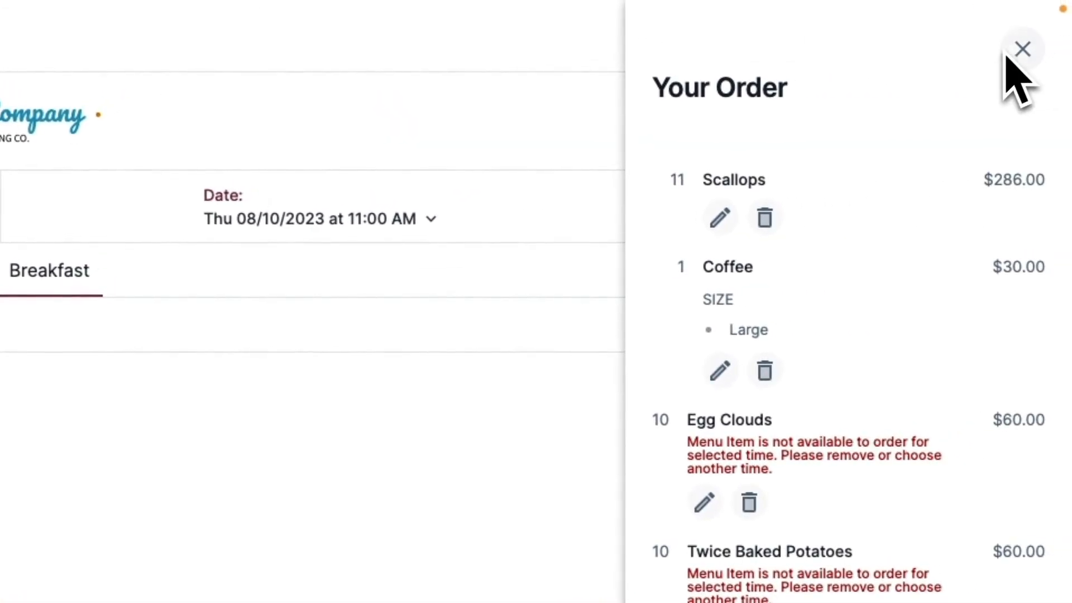
# Move the order to Thu 08/17/2023 at 8:00 AM and remove the Scallops from the cart.
pyautogui.click(250, 218)
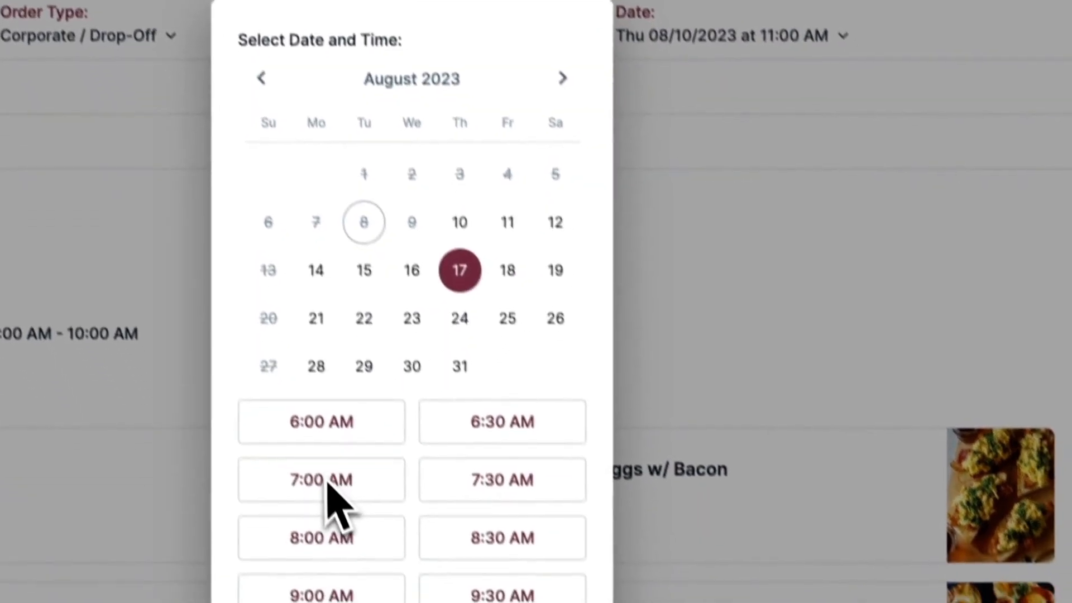
pyautogui.click(357, 596)
pyautogui.click(1004, 34)
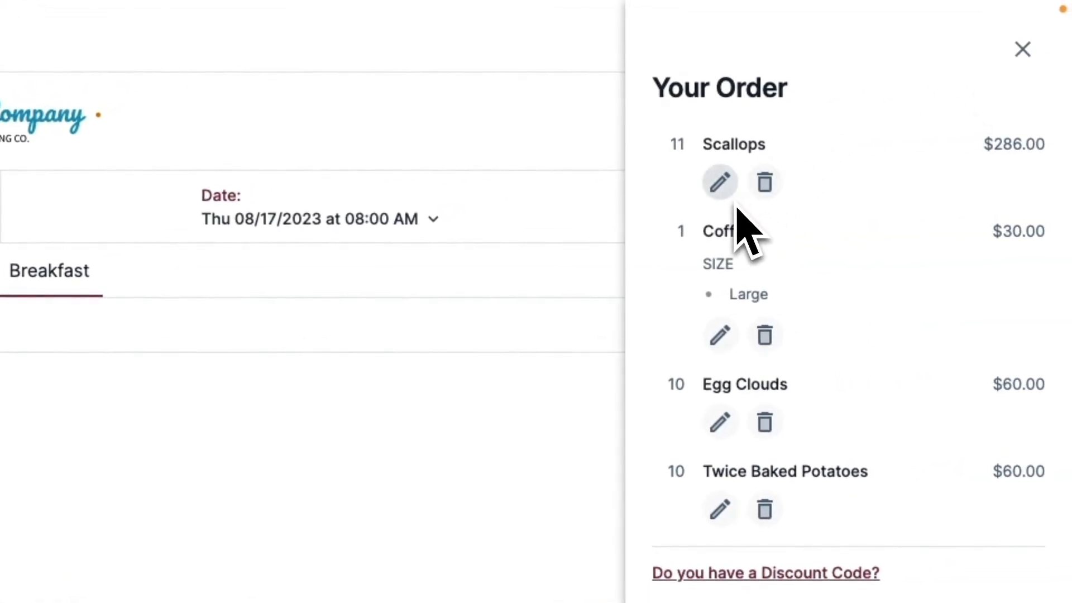
pyautogui.click(764, 183)
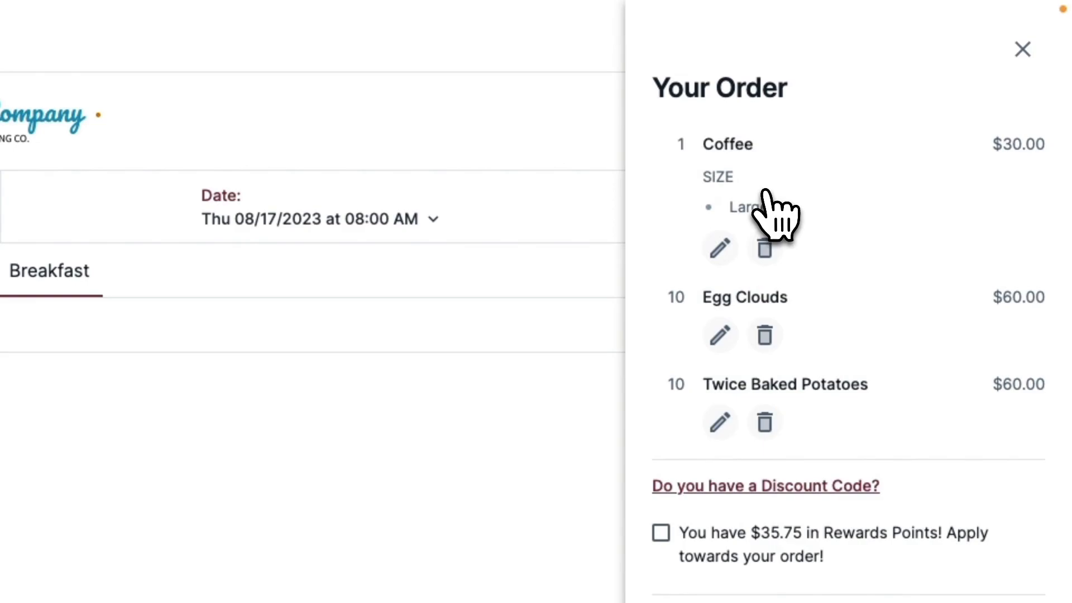
pyautogui.click(466, 423)
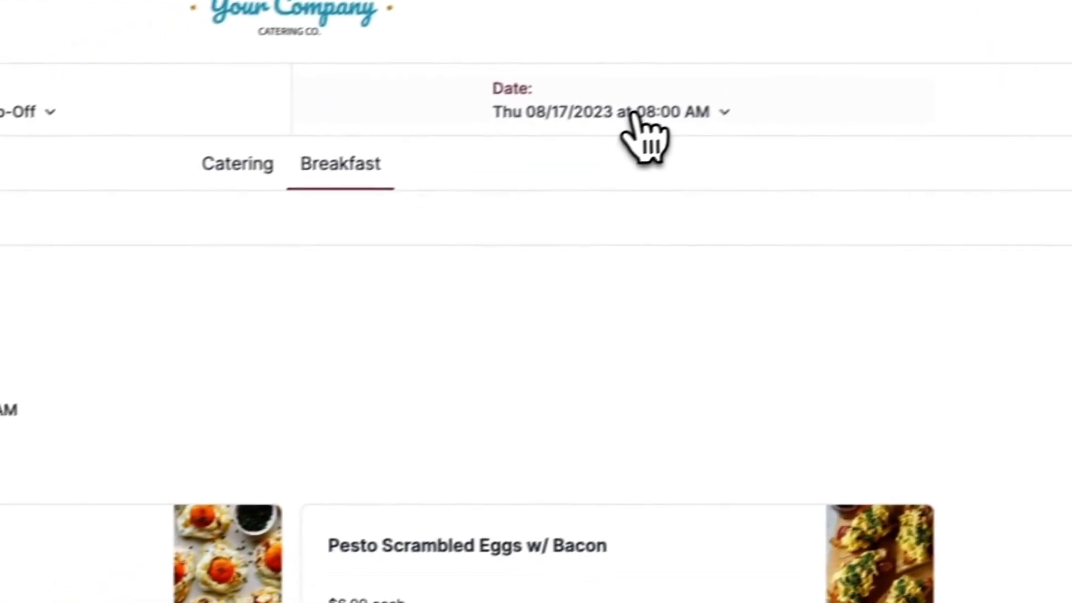
# Set the order time to 1:30 PM on Thu 08/17/2023.
pyautogui.click(668, 100)
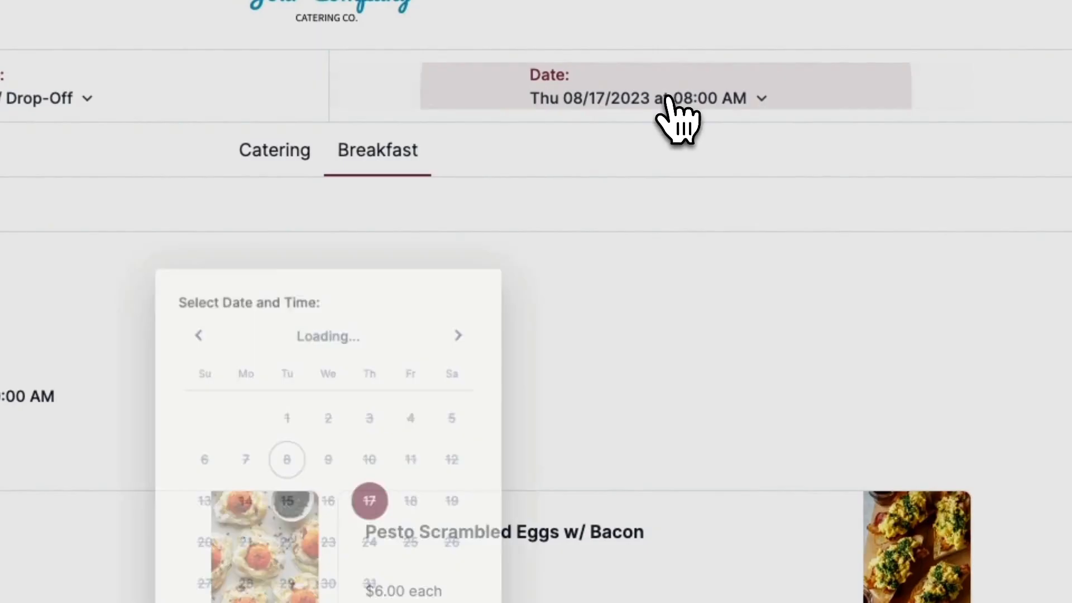
pyautogui.scroll(-10, 287, 503)
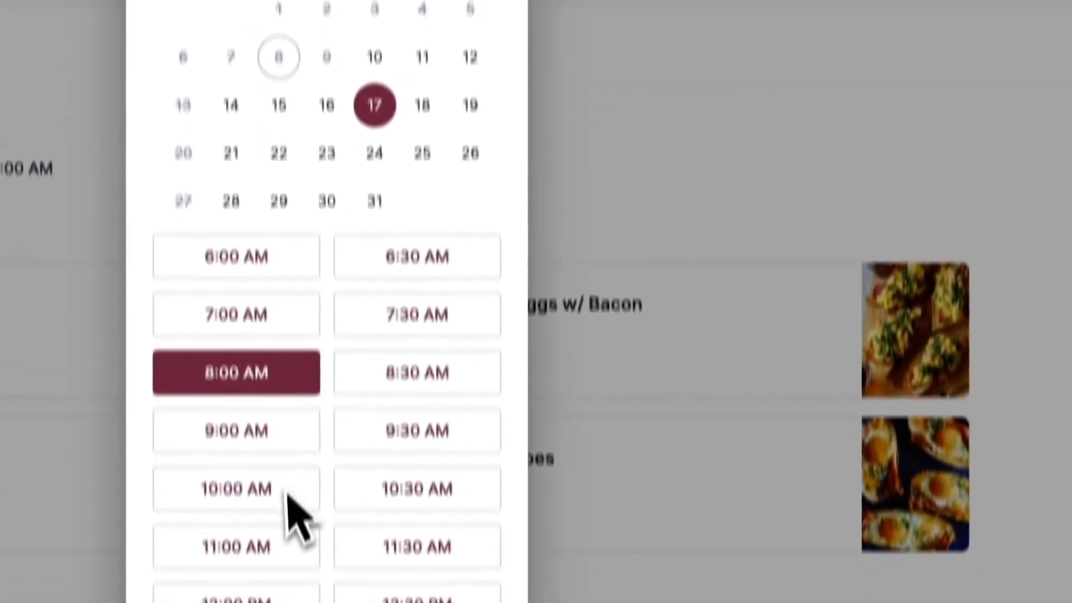
pyautogui.click(376, 402)
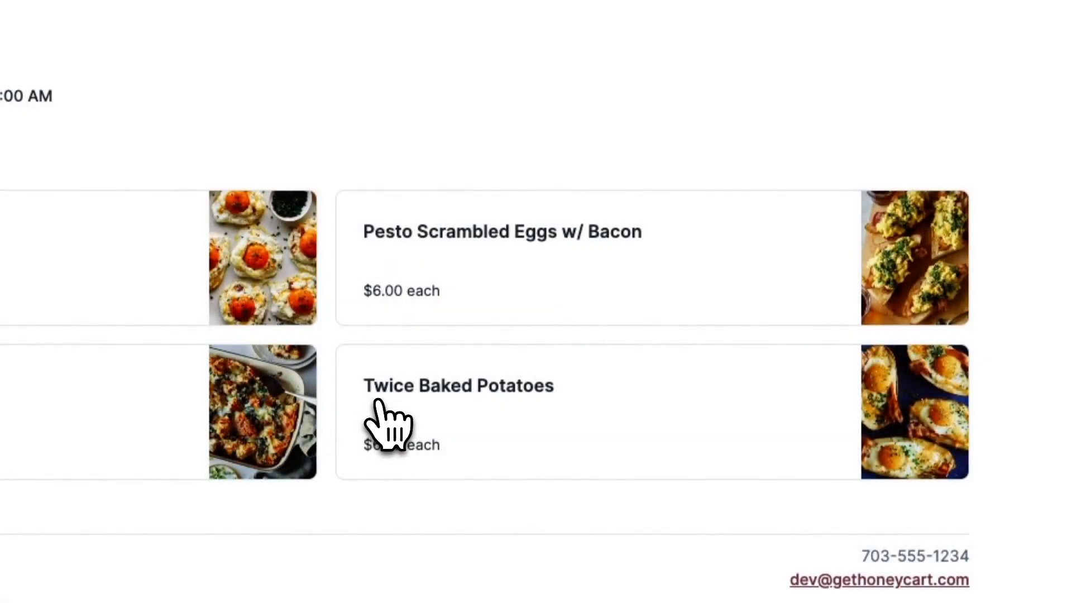
# Remove the Egg Clouds and the Twice Baked Potatoes from the cart, leaving the Coffee in it.
pyautogui.click(1011, 46)
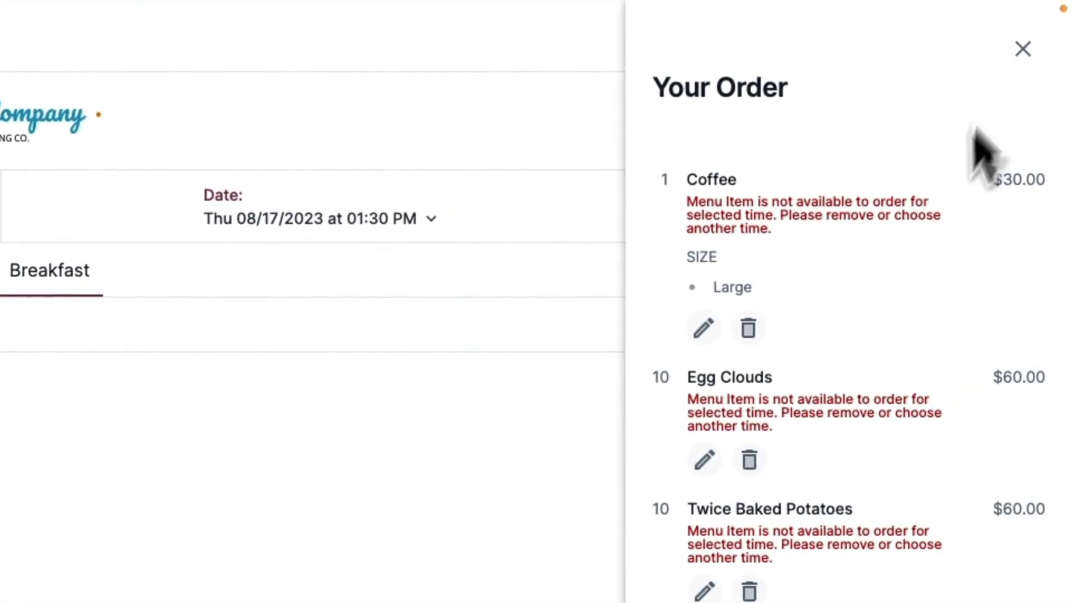
pyautogui.click(751, 454)
pyautogui.click(751, 454)
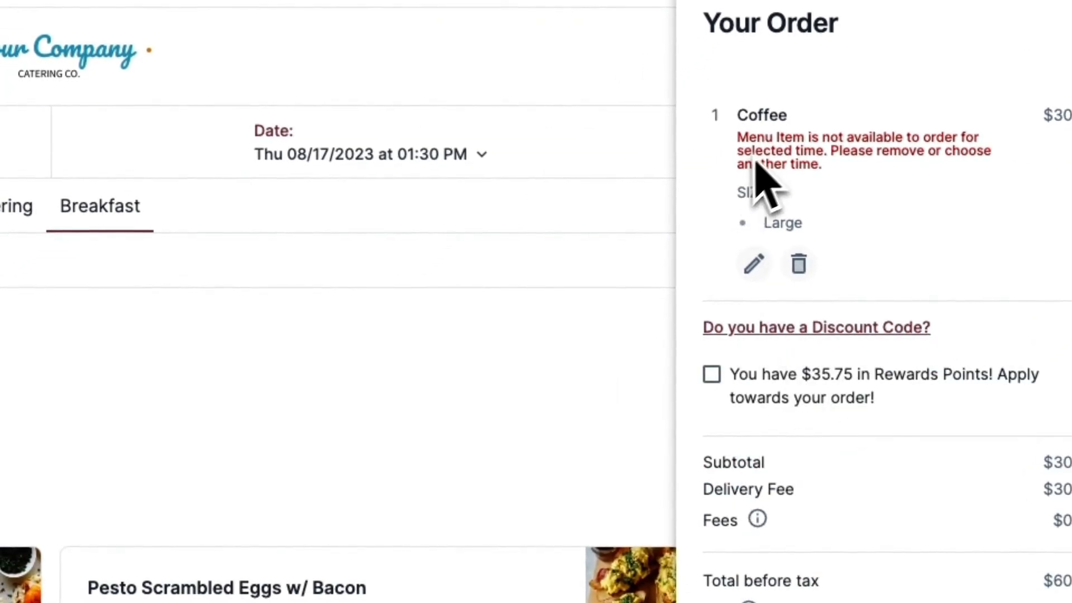
pyautogui.click(366, 419)
# Add Spice Rubbed Wings in size 200 from the Catering menu to the order.
pyautogui.click(9, 209)
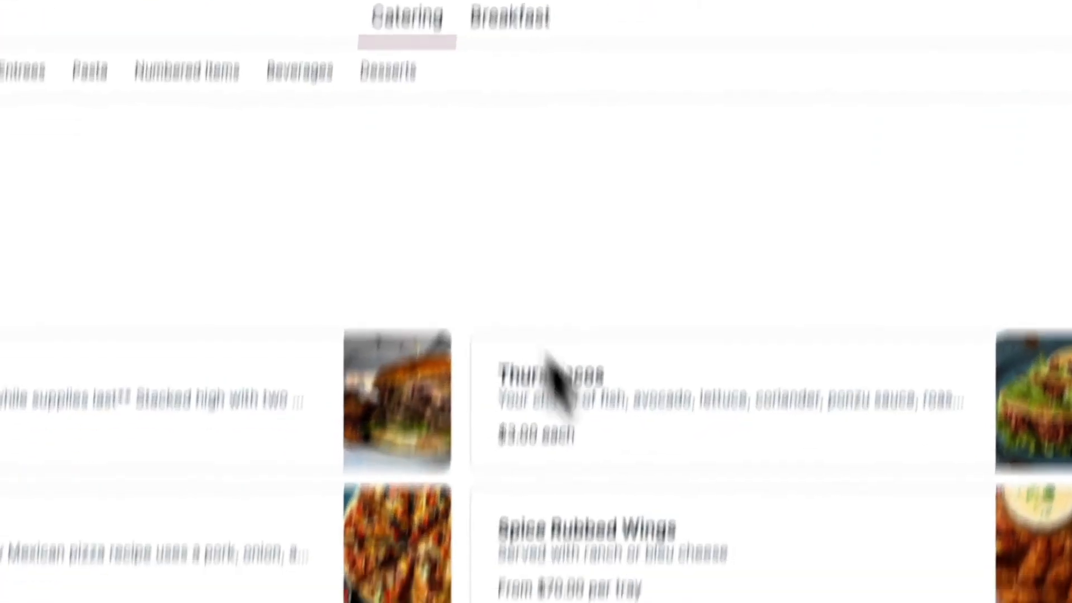
pyautogui.click(646, 505)
pyautogui.click(302, 194)
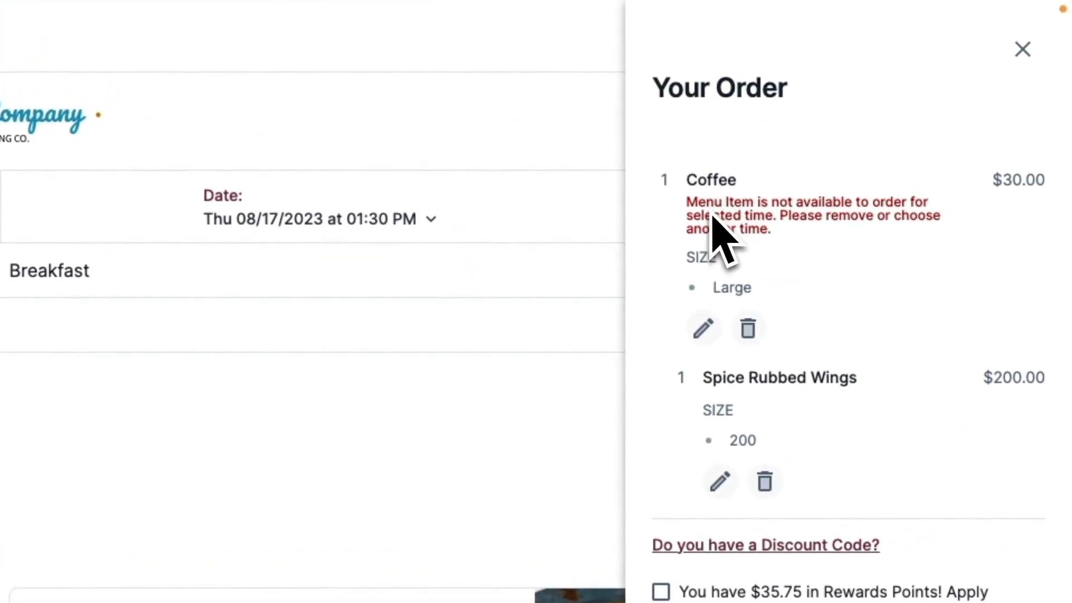
# Raise the quantity of the Spice Rubbed Wings in the cart to 3.
pyautogui.scroll(-3, 915, 515)
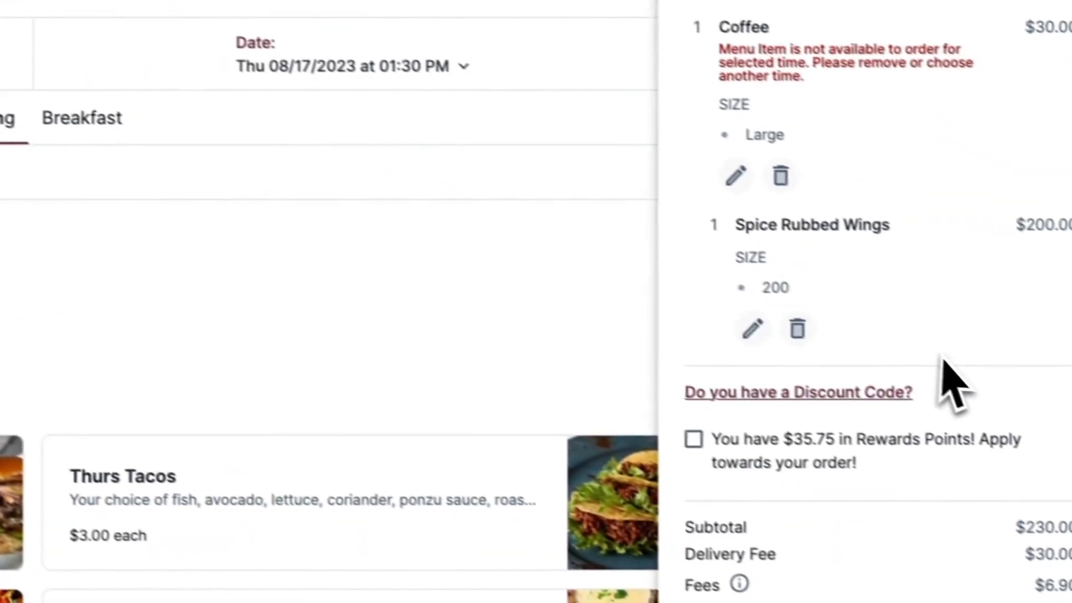
pyautogui.click(724, 315)
pyautogui.click(297, 463)
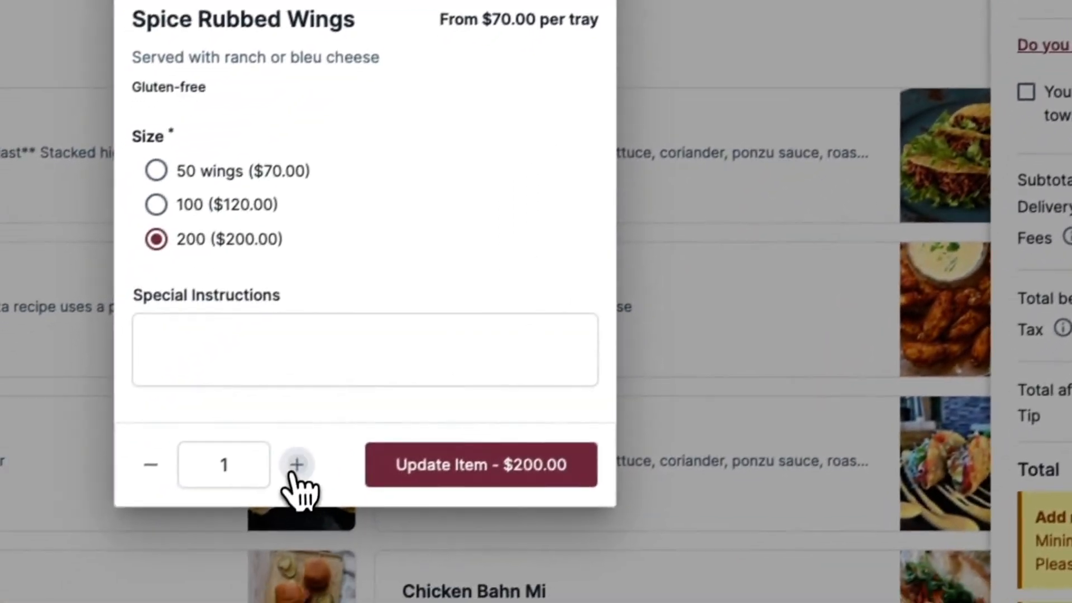
pyautogui.click(296, 463)
pyautogui.click(407, 457)
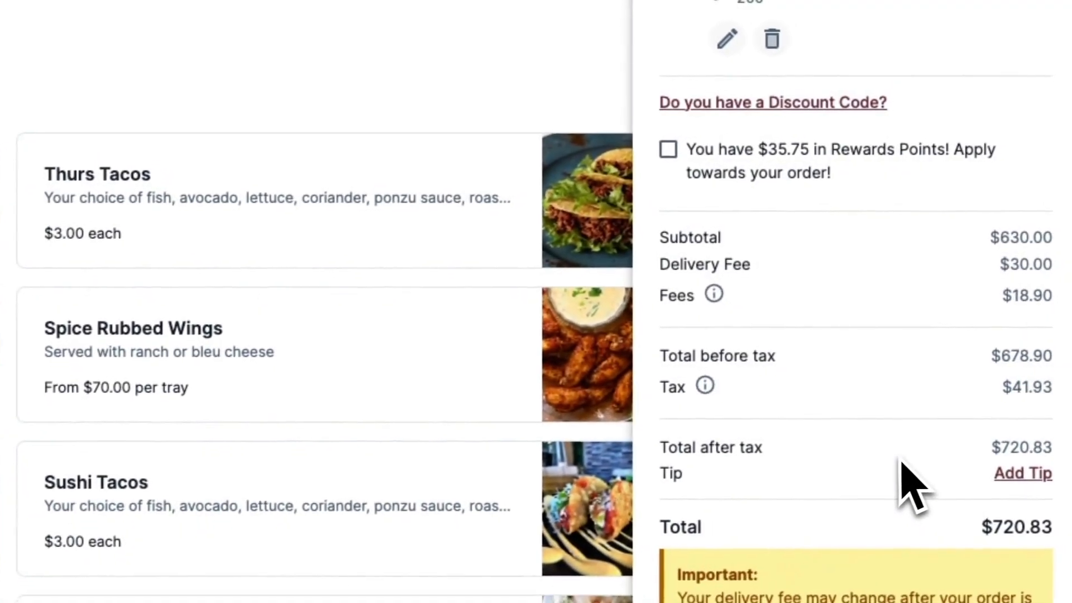
# Try to check out with the Coffee still in the cart.
pyautogui.scroll(-1, 892, 466)
pyautogui.click(391, 44)
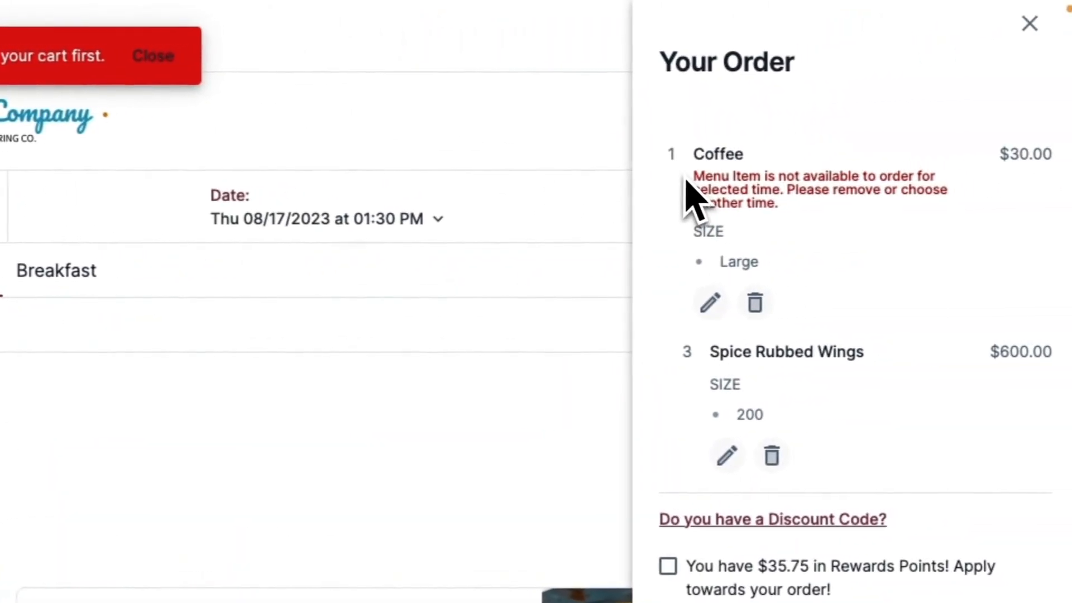
# Remove the Coffee from the cart and proceed with the Spice Rubbed Wings order.
pyautogui.click(751, 304)
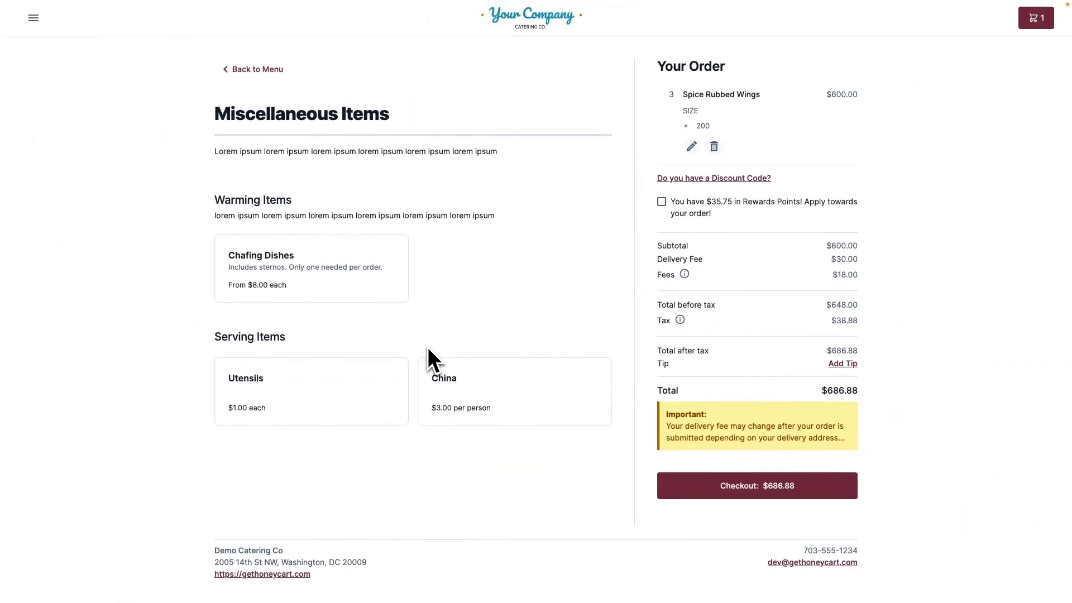
# Open the Breakfast menu's settings from the admin menu list to examine its availability restrictions.
pyautogui.click(33, 18)
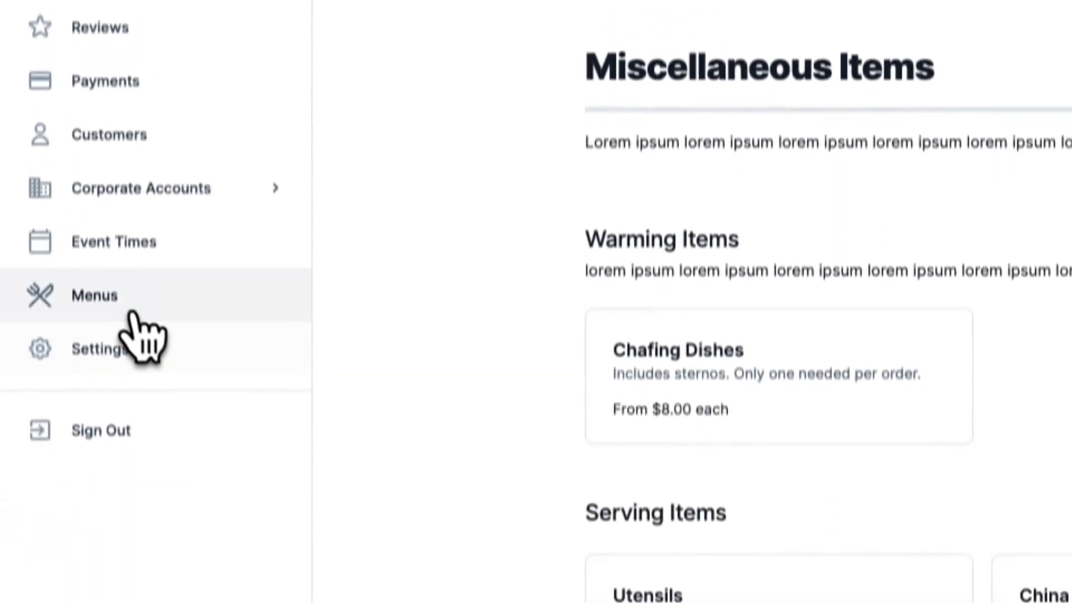
pyautogui.click(115, 267)
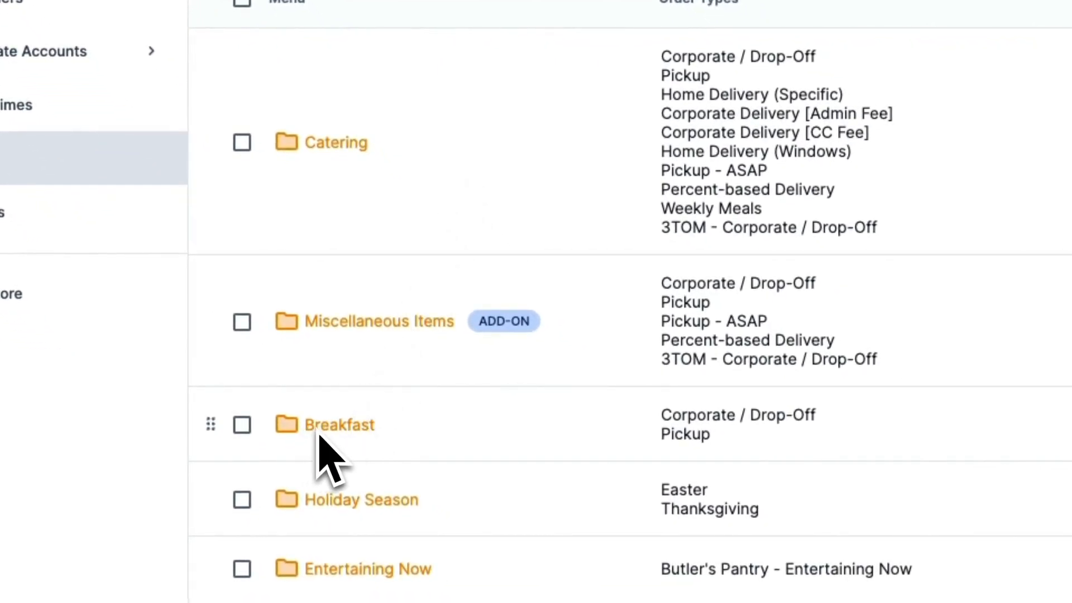
pyautogui.click(1019, 173)
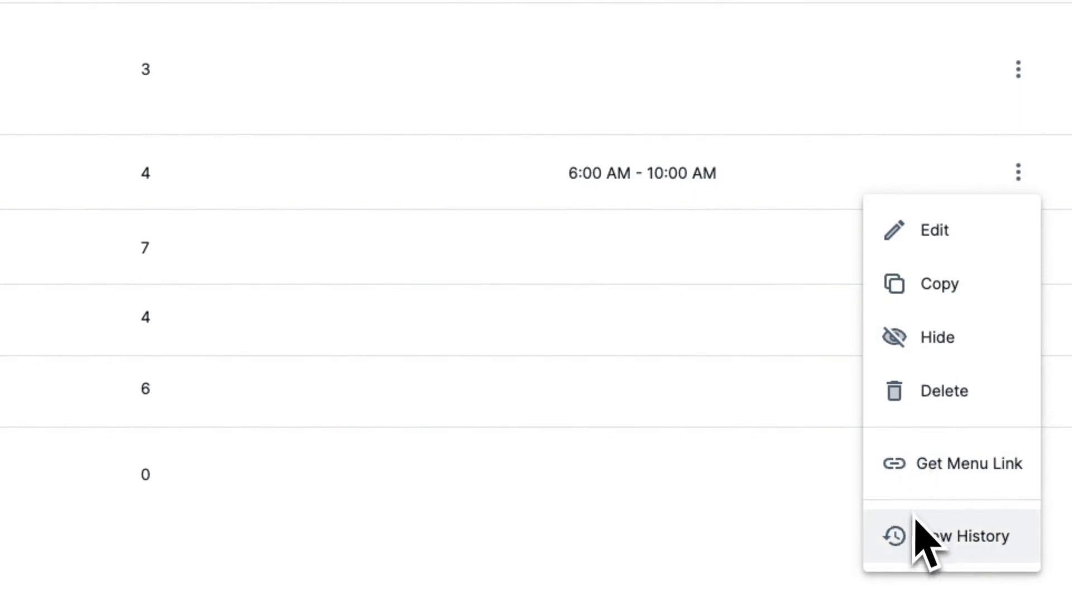
pyautogui.click(926, 249)
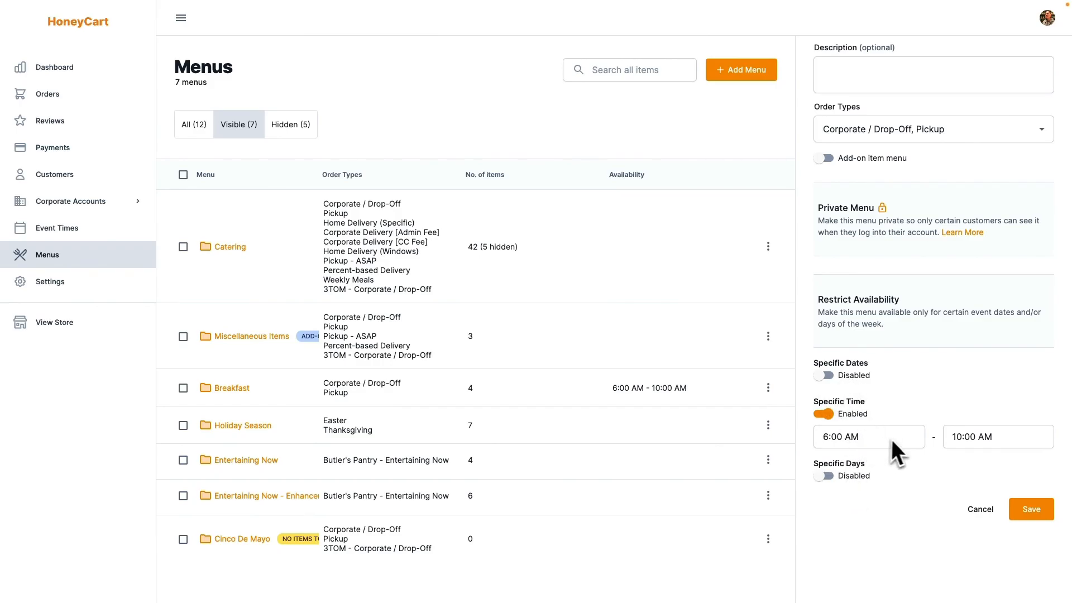
# Turn the Breakfast menu's specific time restriction off and on again, and discard the edit.
pyautogui.click(824, 414)
pyautogui.click(826, 413)
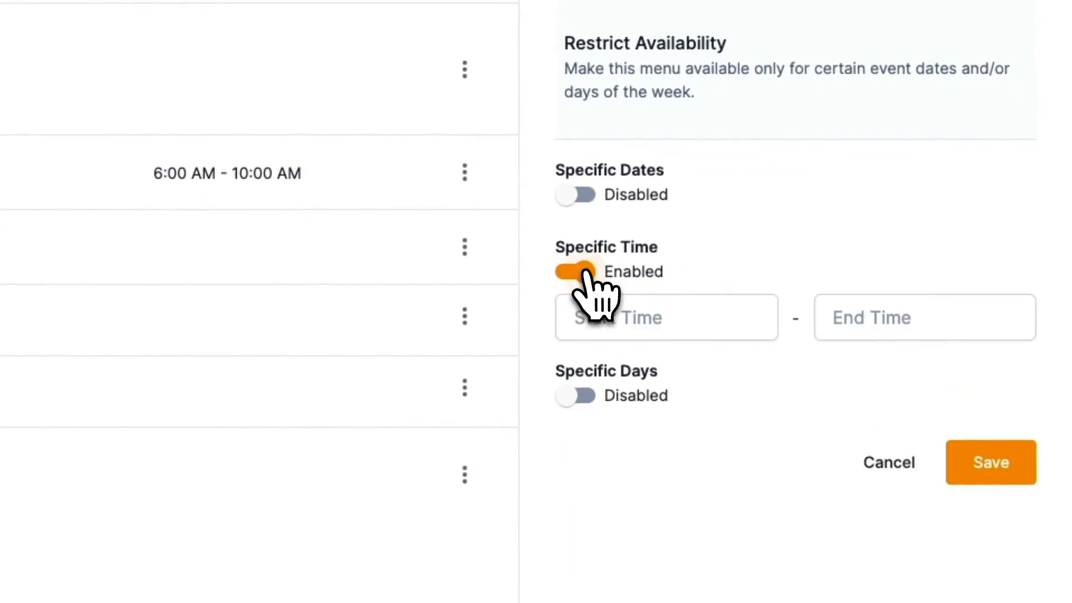
pyautogui.click(910, 481)
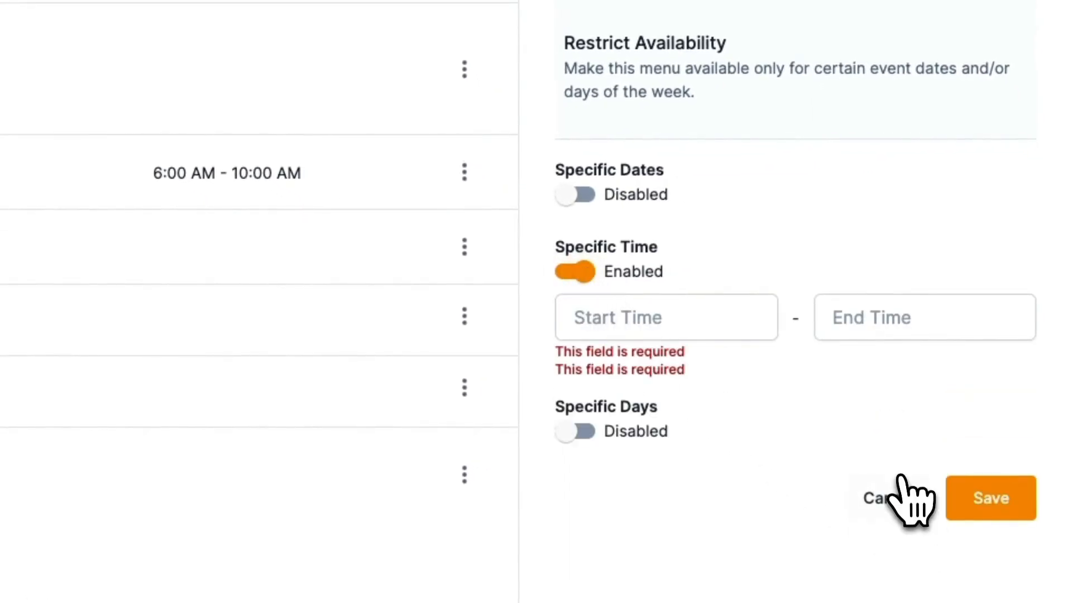
pyautogui.click(900, 478)
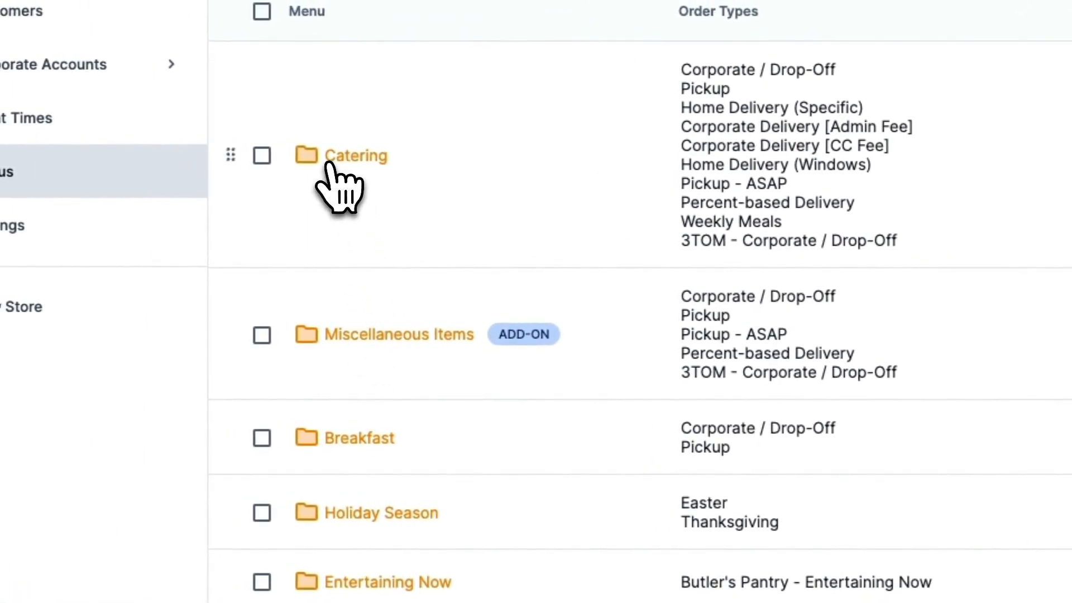
# Open the Desserts category of the Catering menu for editing to examine its specific time restriction.
pyautogui.click(330, 167)
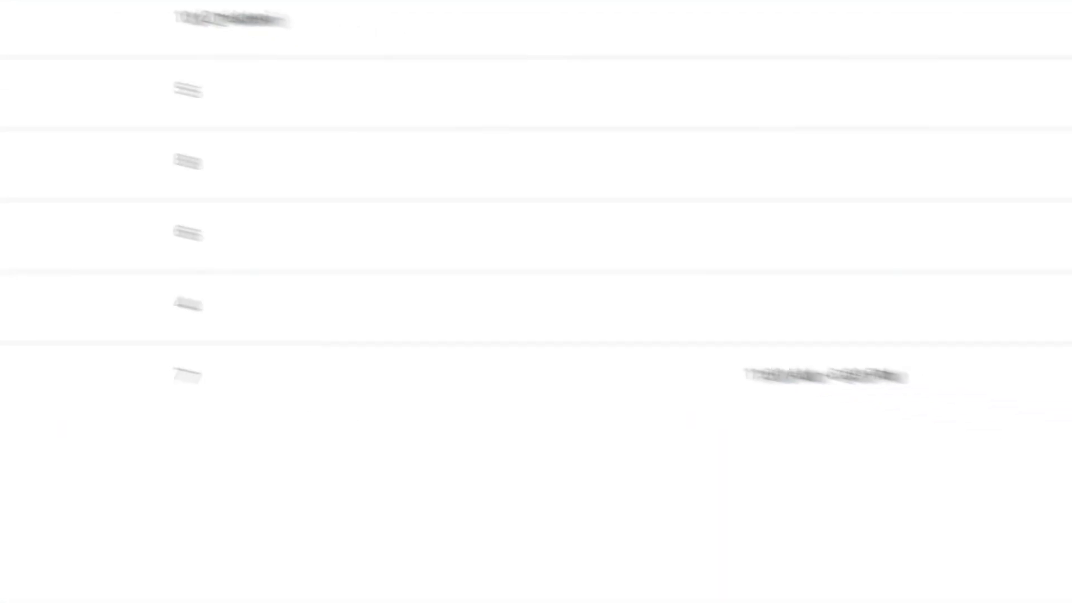
pyautogui.click(1018, 298)
pyautogui.click(975, 118)
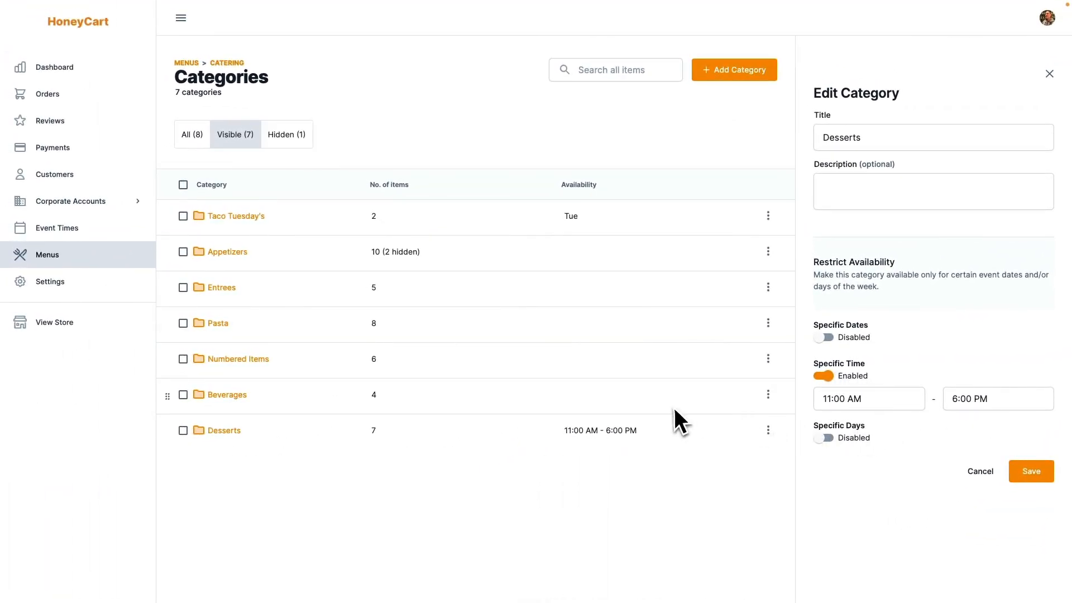
# Open the Coffee item in the Beverages category and examine its specific time restriction.
pyautogui.click(226, 394)
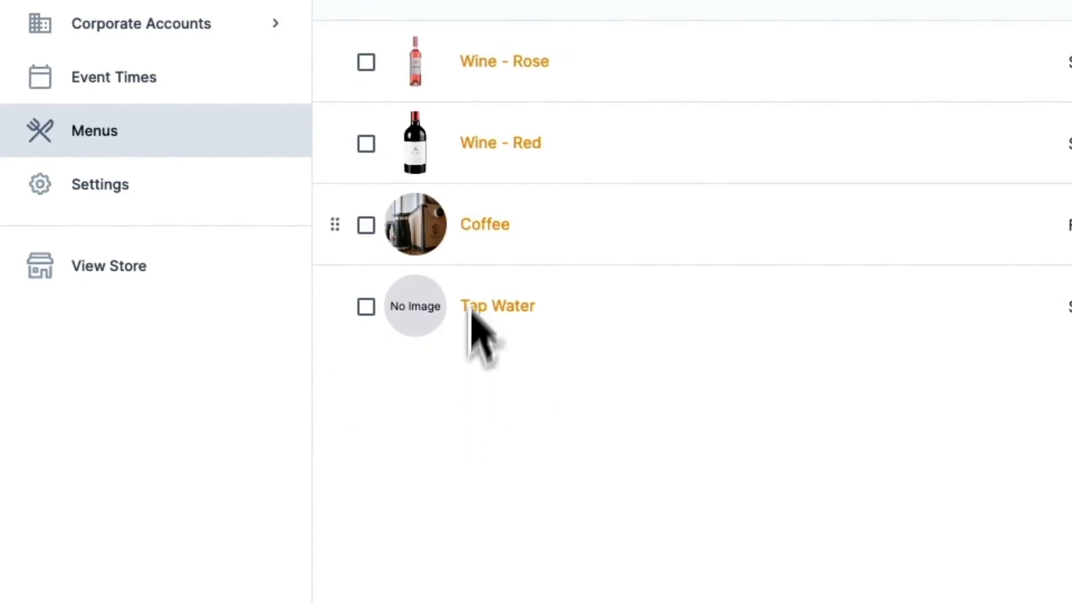
pyautogui.click(474, 229)
pyautogui.scroll(-10, 474, 237)
pyautogui.scroll(-5, 475, 234)
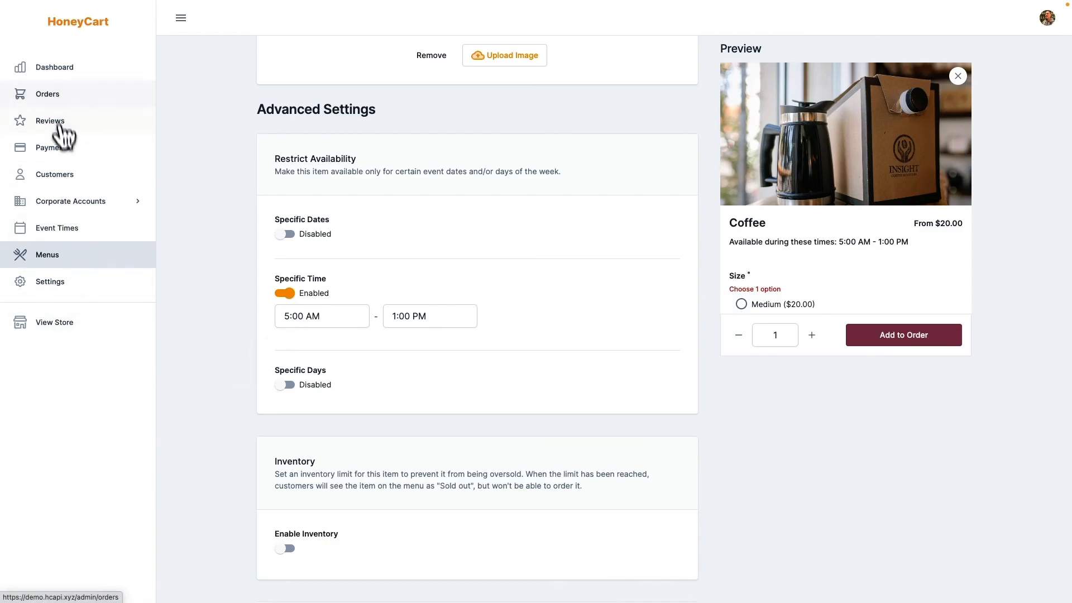
# Copy the existing Corporate / Drop-Off order of 08/09/2023 into a new order.
pyautogui.click(50, 98)
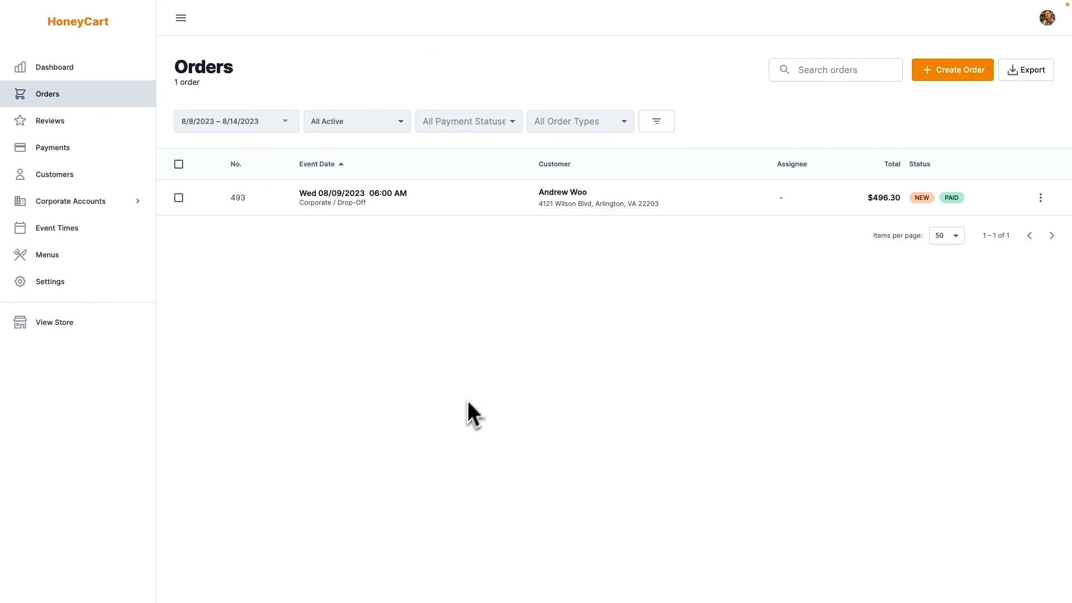
pyautogui.click(462, 208)
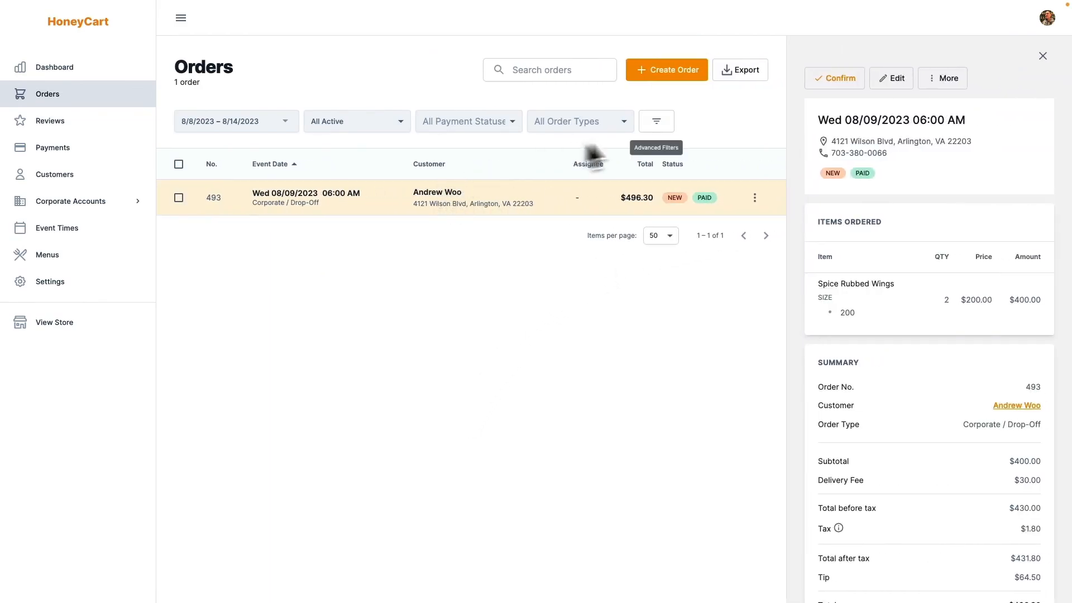
pyautogui.click(941, 79)
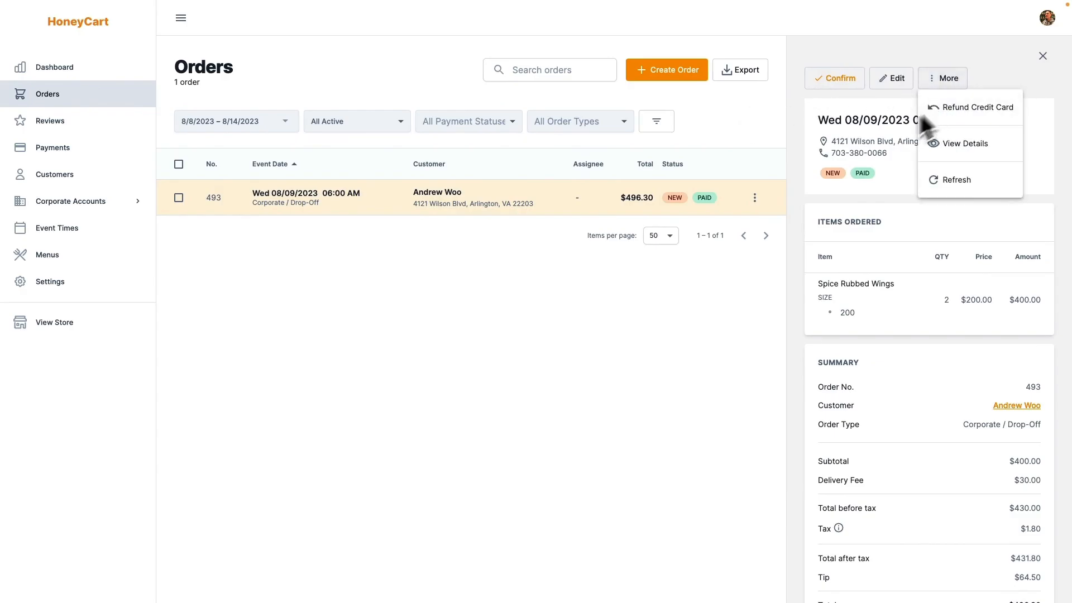
pyautogui.click(754, 198)
pyautogui.click(780, 254)
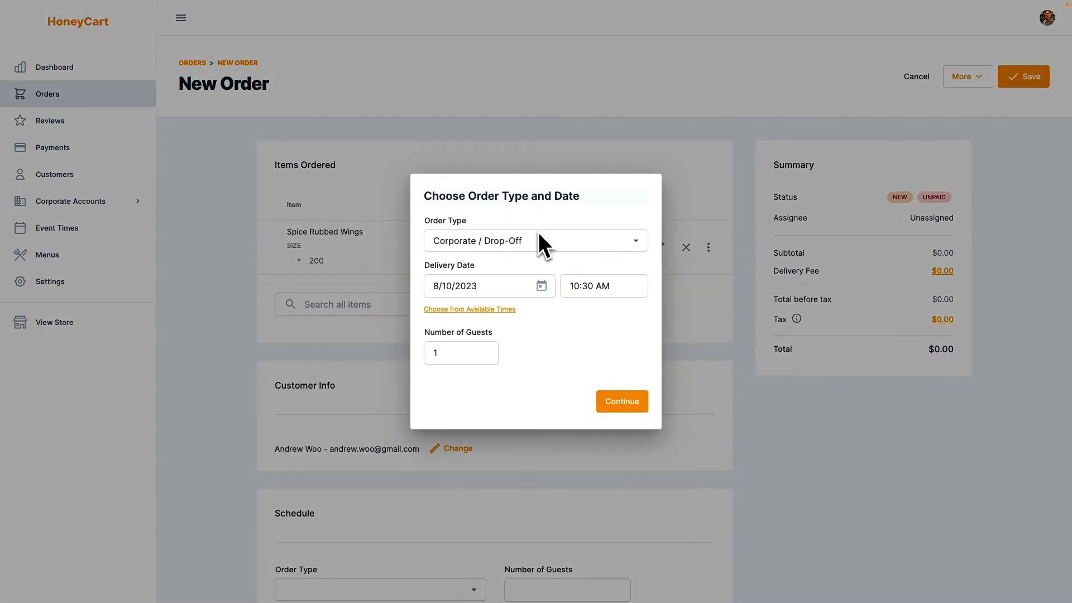
# Set the new Corporate / Drop-Off order's delivery time to 1:00 PM on 8/10/2023 and continue to its details.
pyautogui.click(582, 286)
pyautogui.click(506, 310)
pyautogui.click(569, 396)
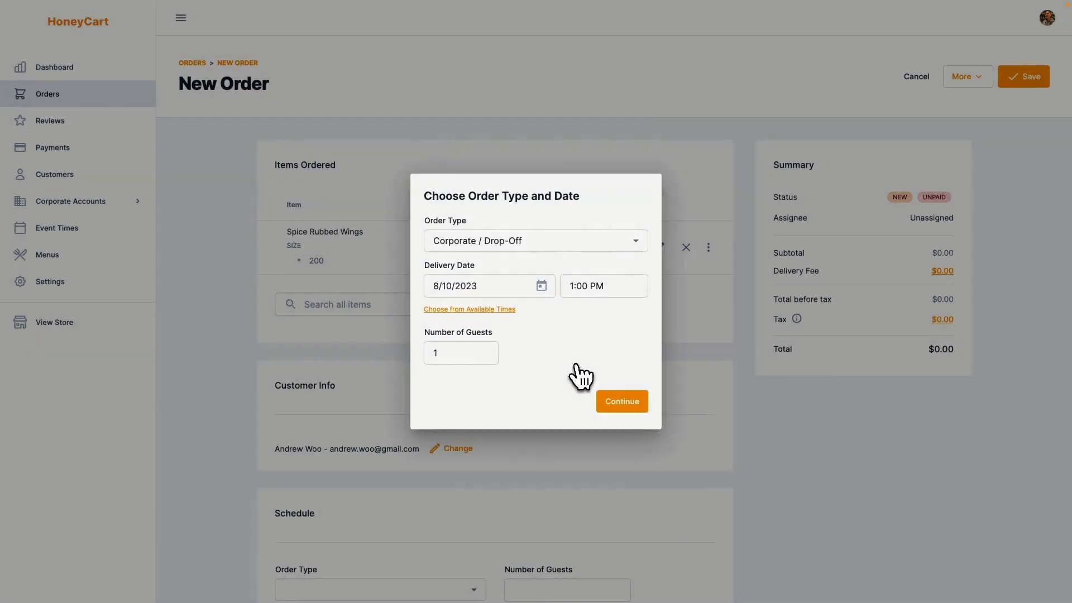
pyautogui.click(610, 404)
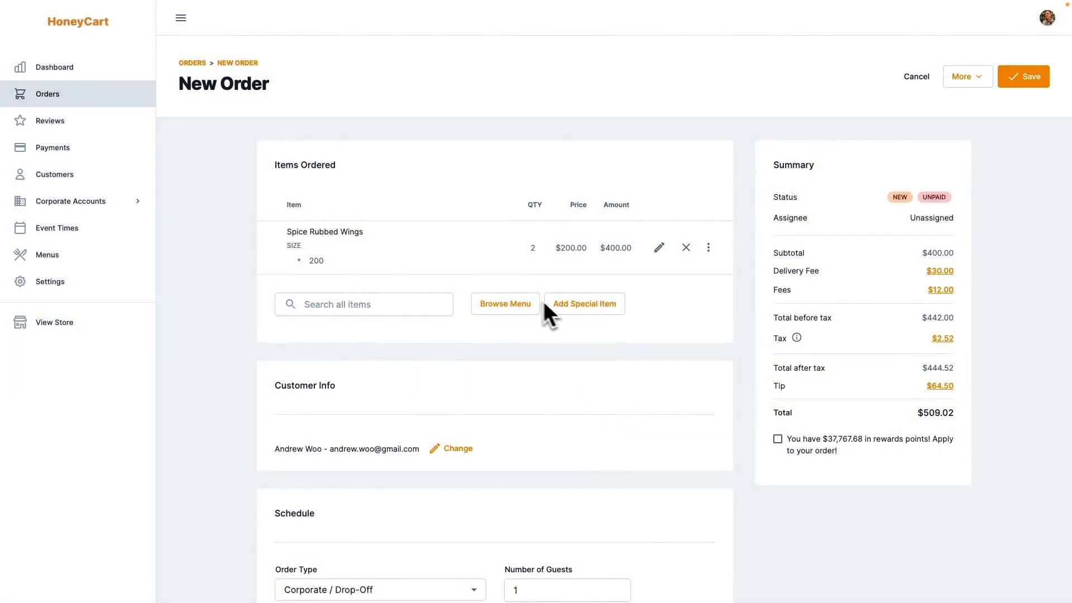
# Change the new order's delivery time to 1:30 PM in its schedule, using the available times.
pyautogui.scroll(-7, 490, 552)
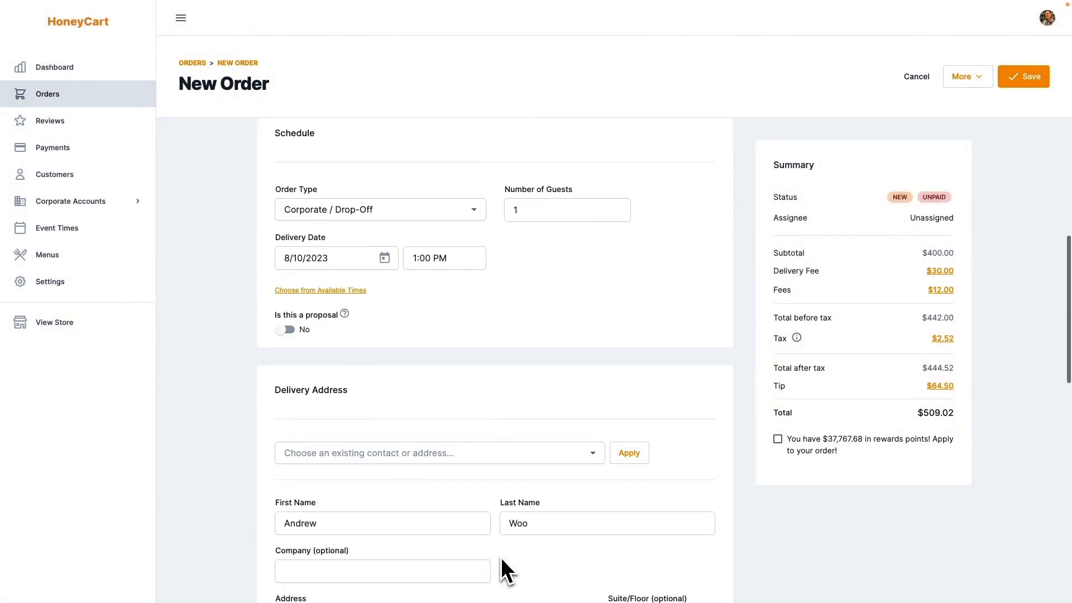
pyautogui.click(363, 292)
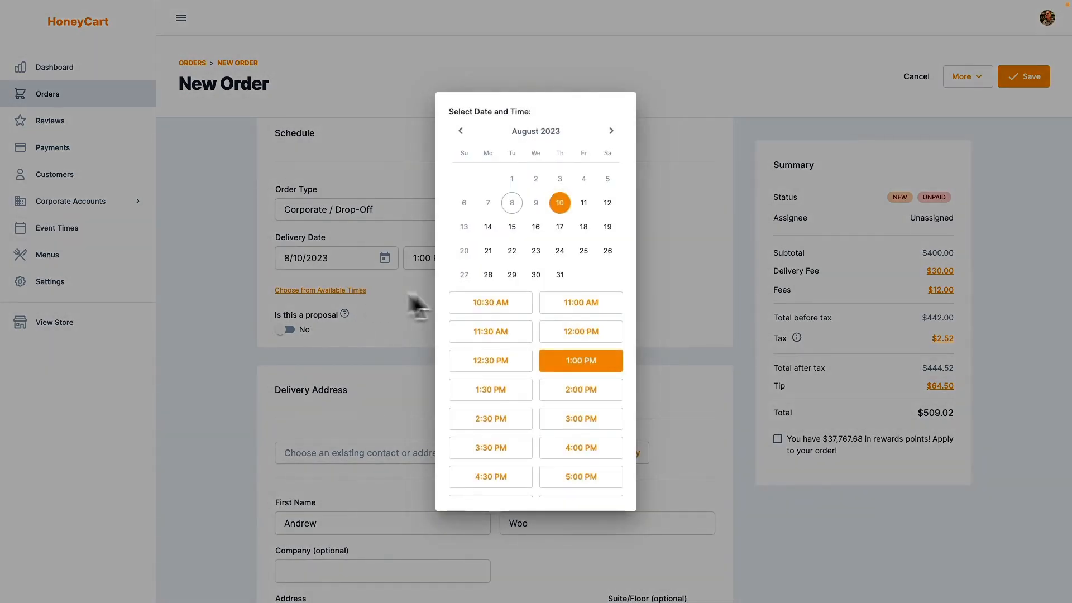
pyautogui.click(529, 396)
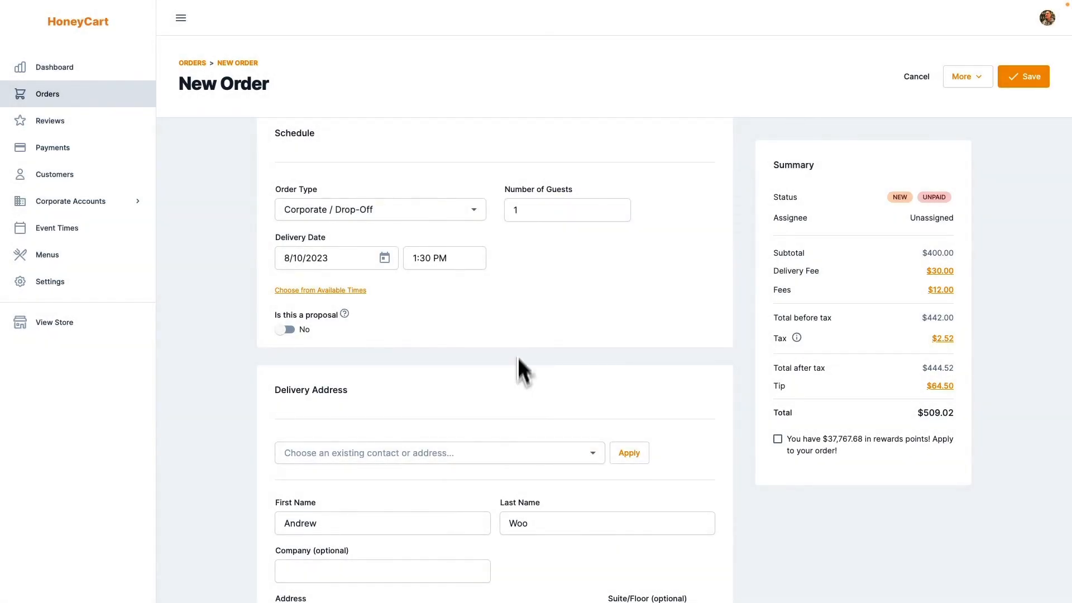
# Add one Large Coffee from the Catering menu's Beverages to the new order.
pyautogui.scroll(7, 518, 363)
pyautogui.click(510, 309)
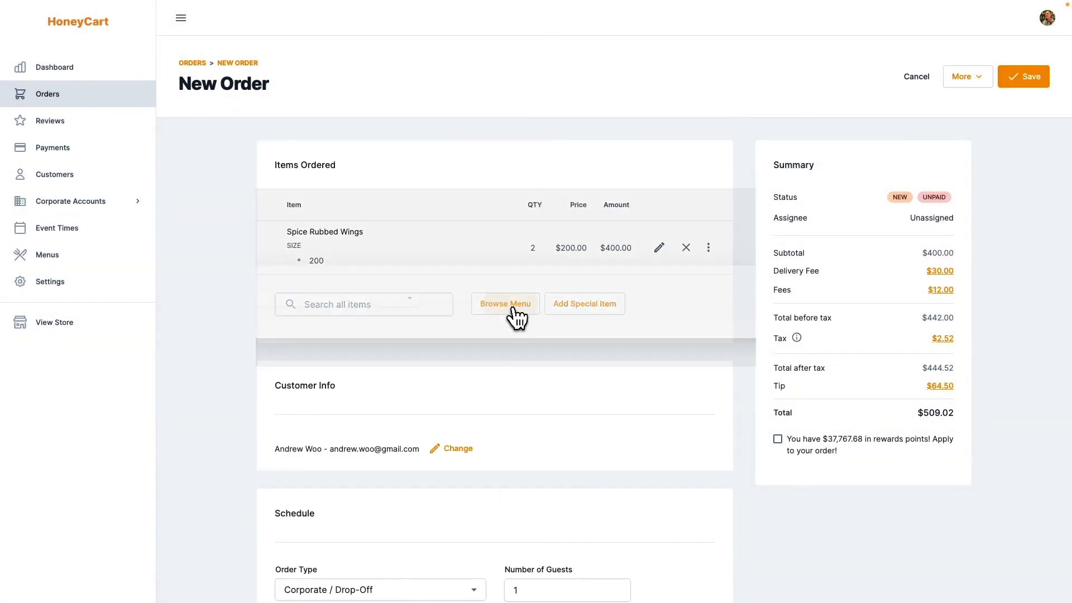
pyautogui.click(339, 146)
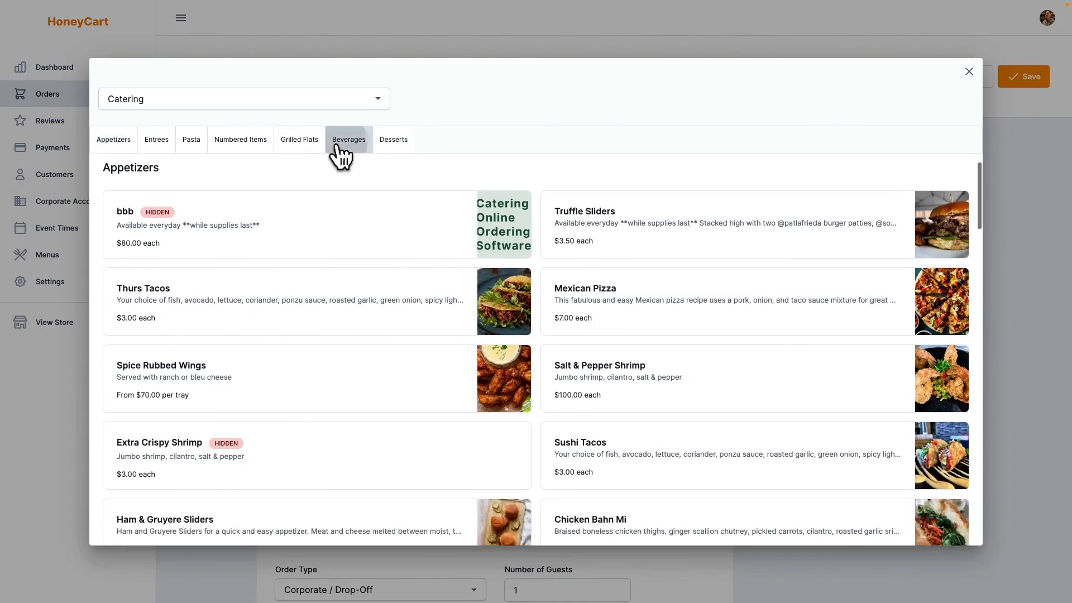
pyautogui.click(218, 315)
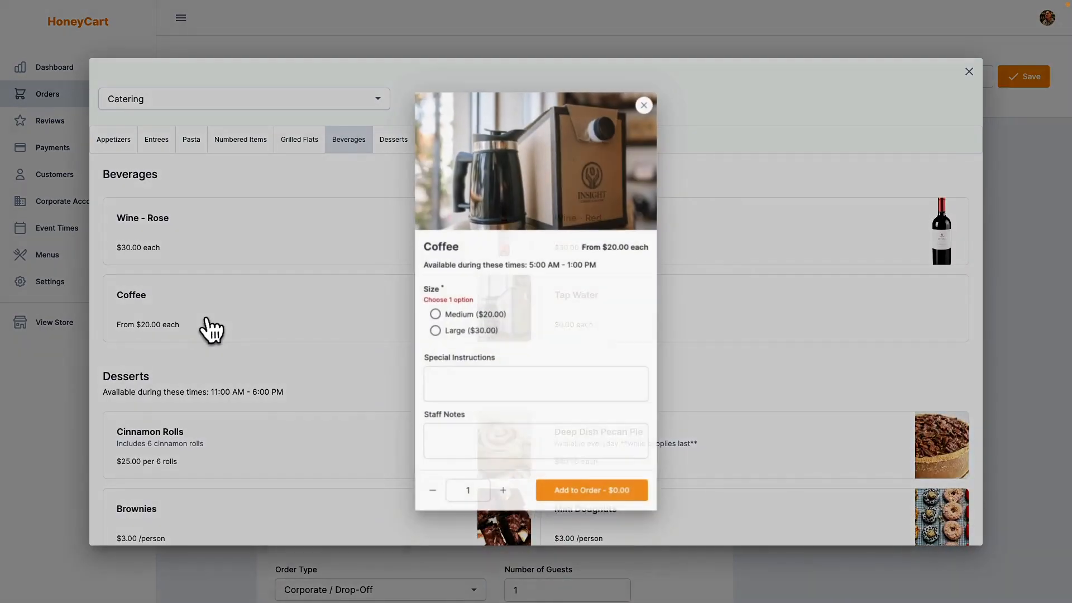
pyautogui.click(433, 331)
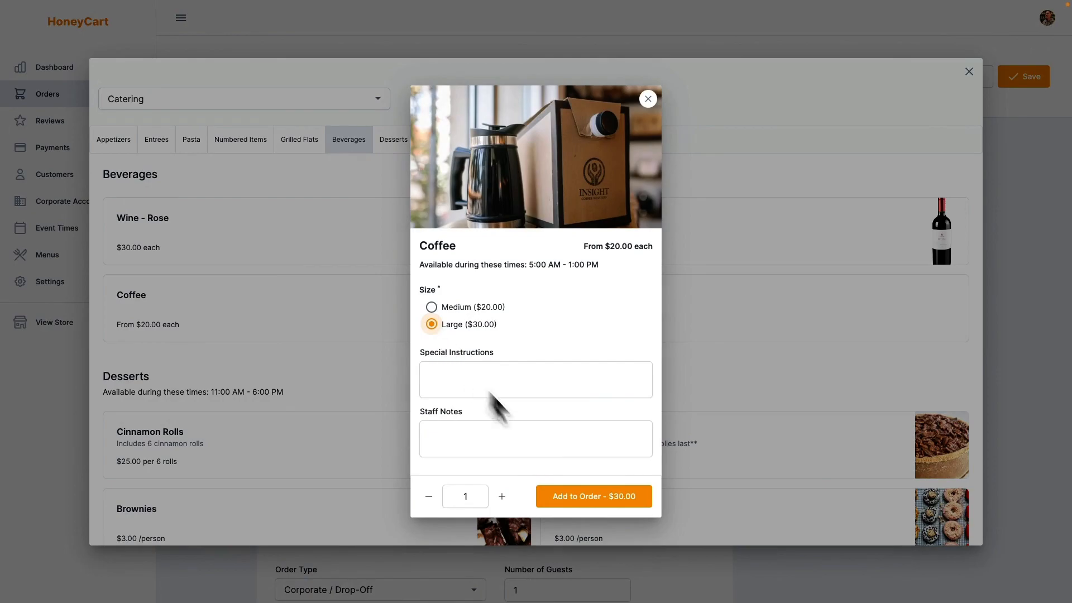
pyautogui.click(590, 498)
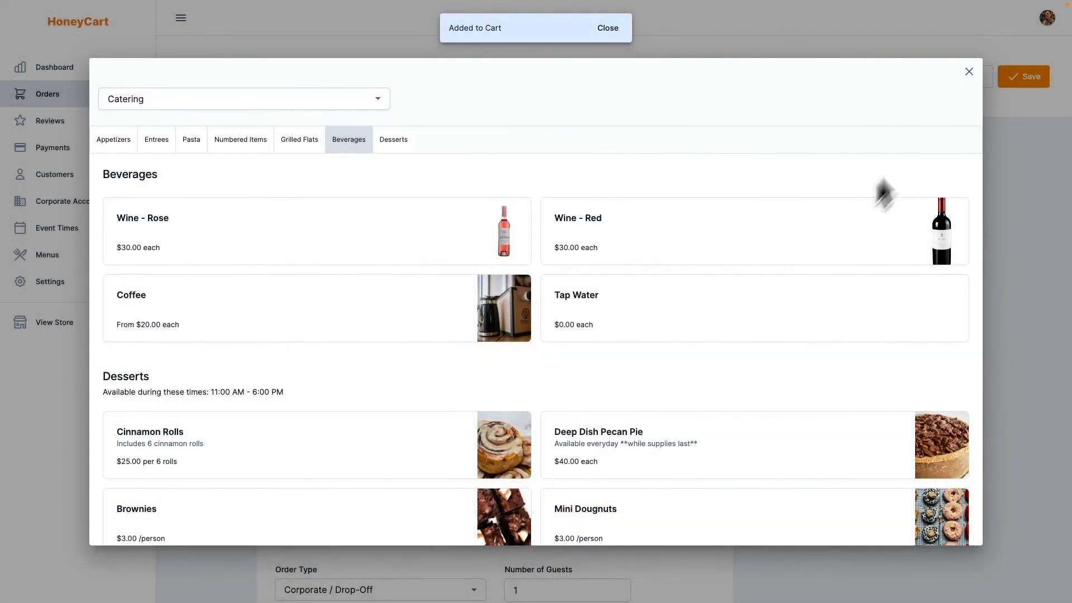
pyautogui.click(970, 72)
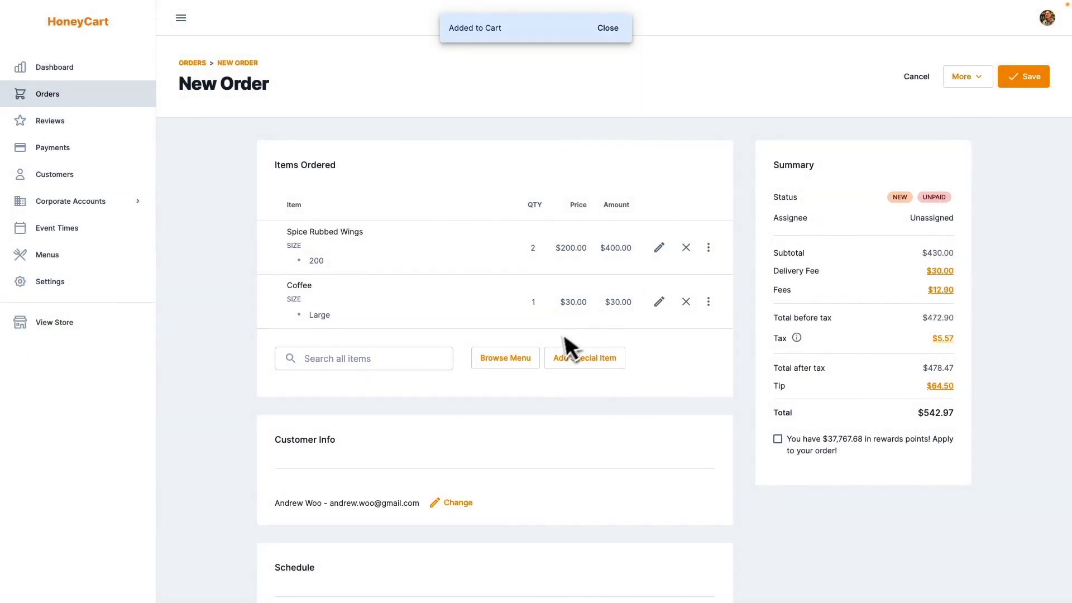
# Choose the customer's saved Visa card as the order's payment method.
pyautogui.scroll(-15, 556, 340)
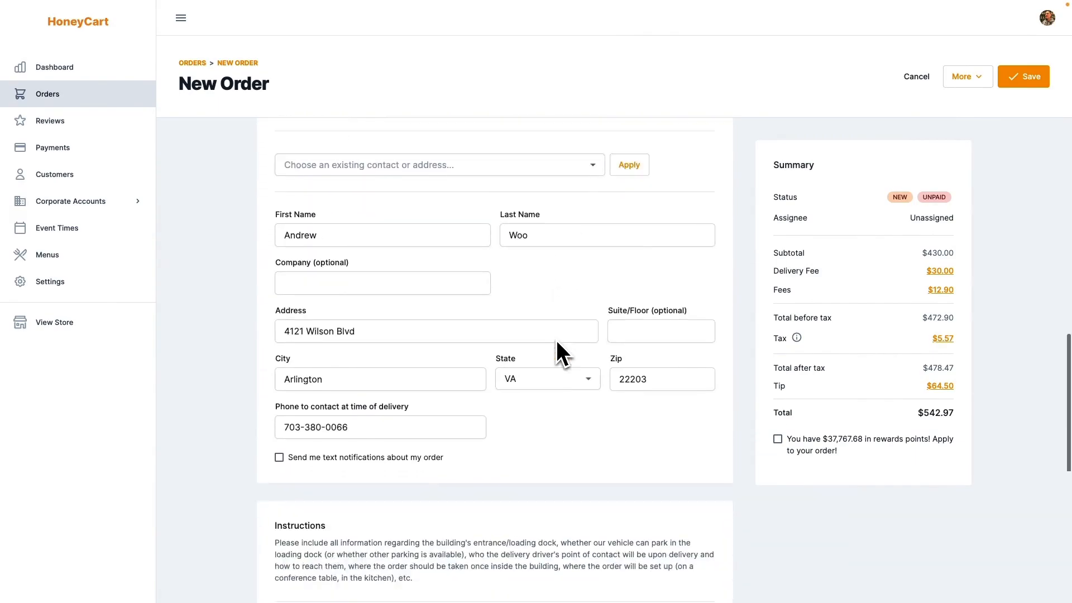
pyautogui.scroll(-2, 558, 347)
pyautogui.click(426, 457)
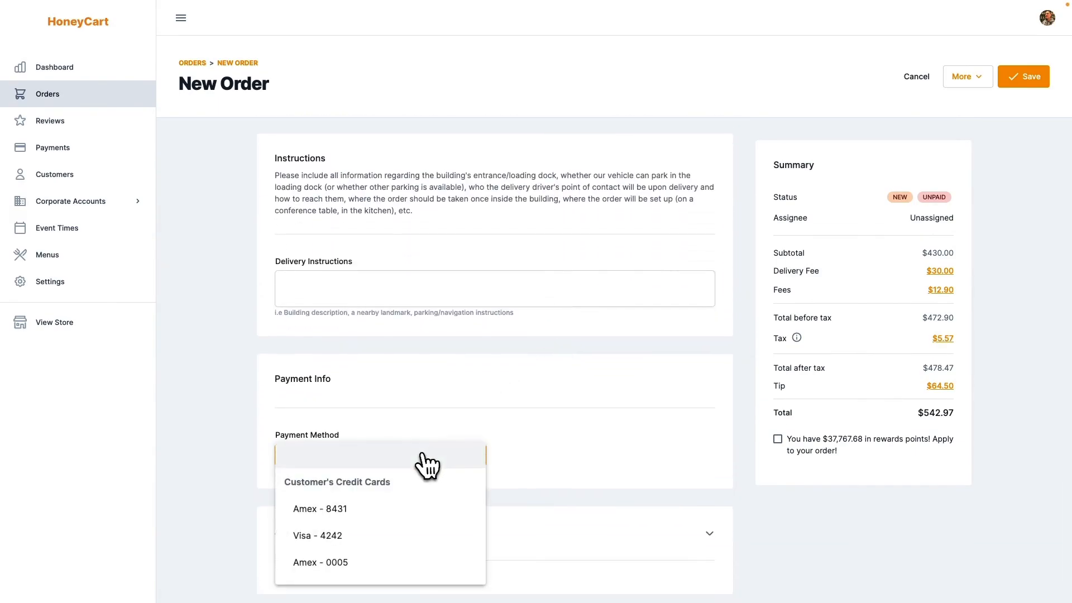
pyautogui.click(346, 533)
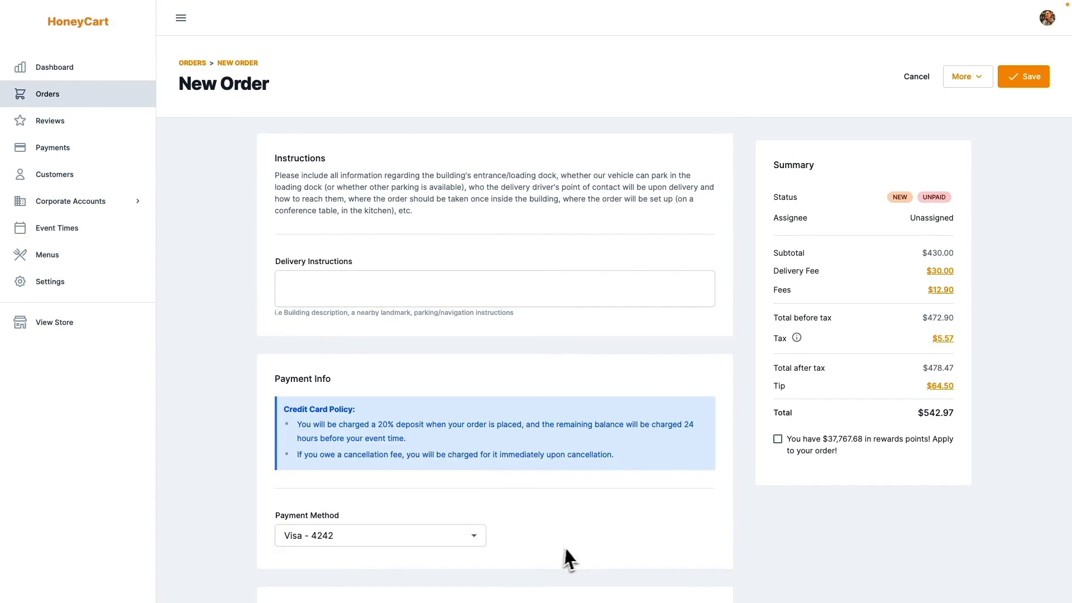
# Save the new order with the Spice Rubbed Wings and the Coffee.
pyautogui.scroll(-2, 572, 547)
pyautogui.scroll(15, 571, 548)
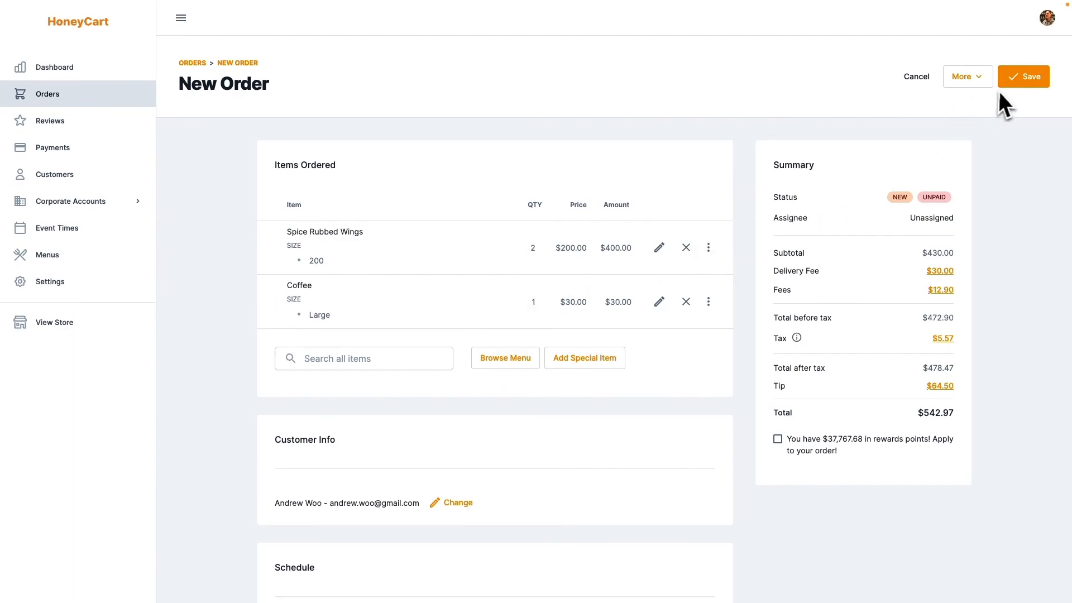
pyautogui.click(1010, 80)
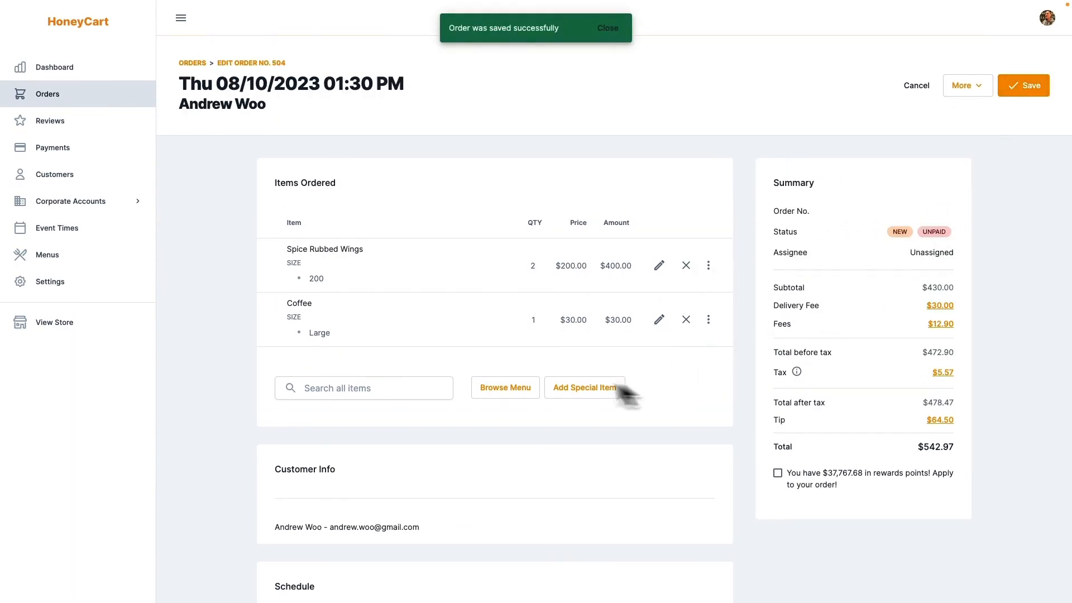